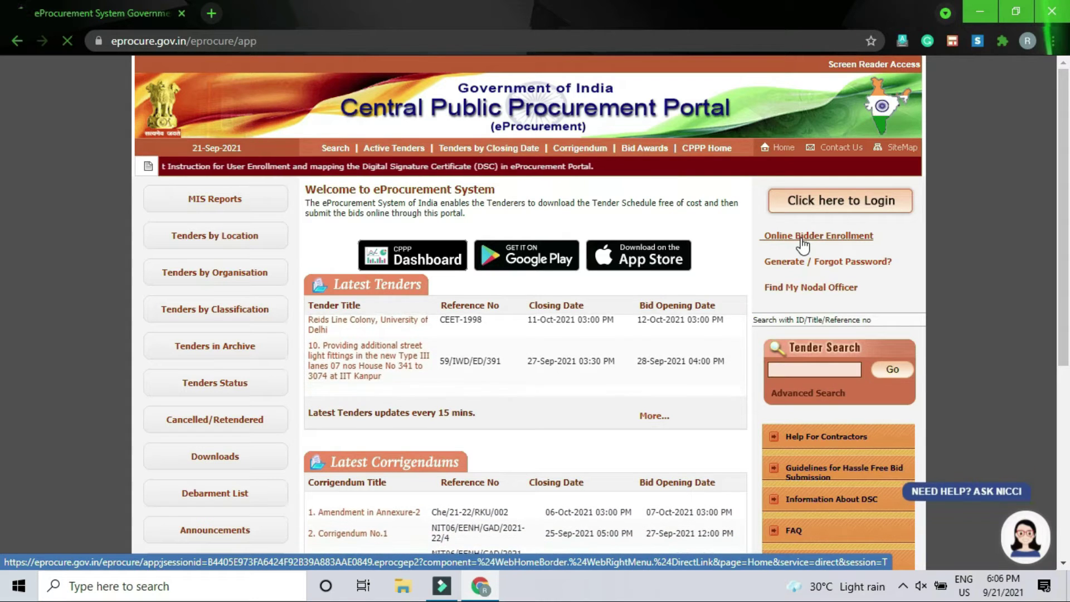
- Open the bidder enrollment form and enter the bidder's email as both login ID and correspondence email
left_click(802, 239)
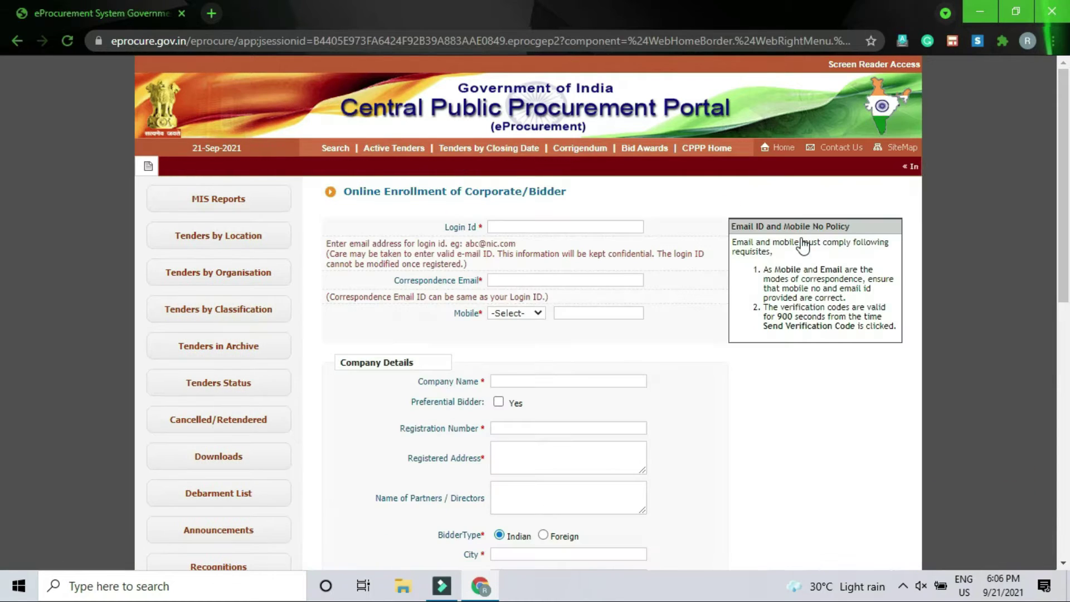
left_click(520, 227)
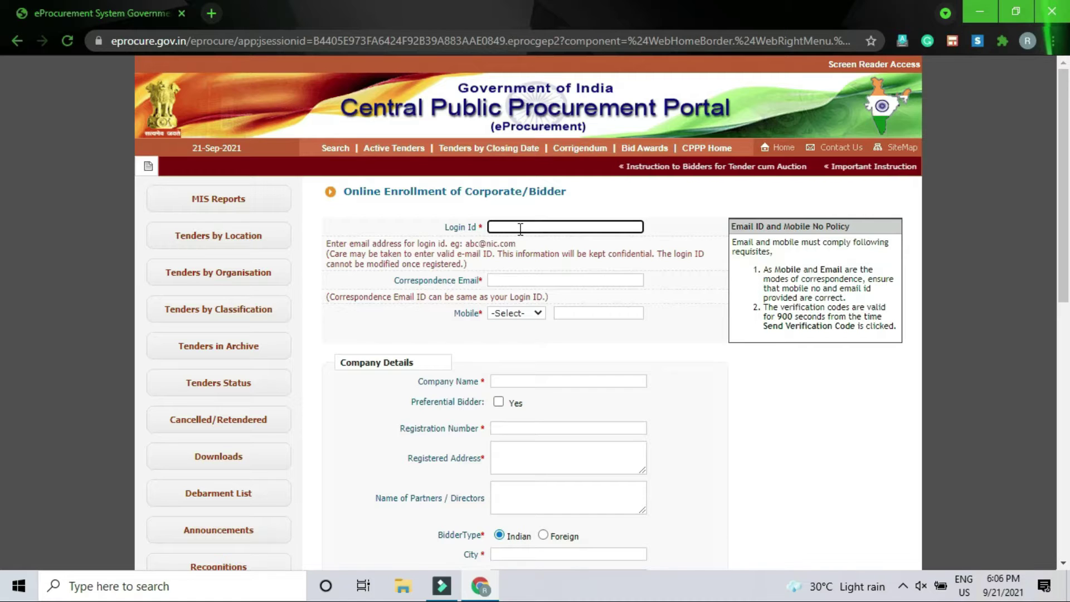
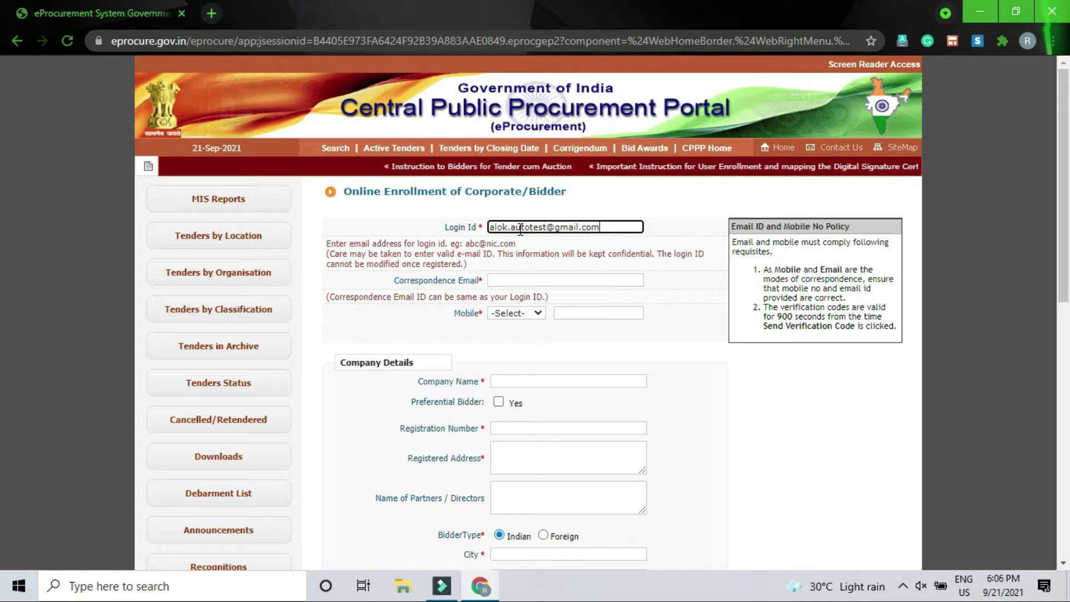
key("Tab")
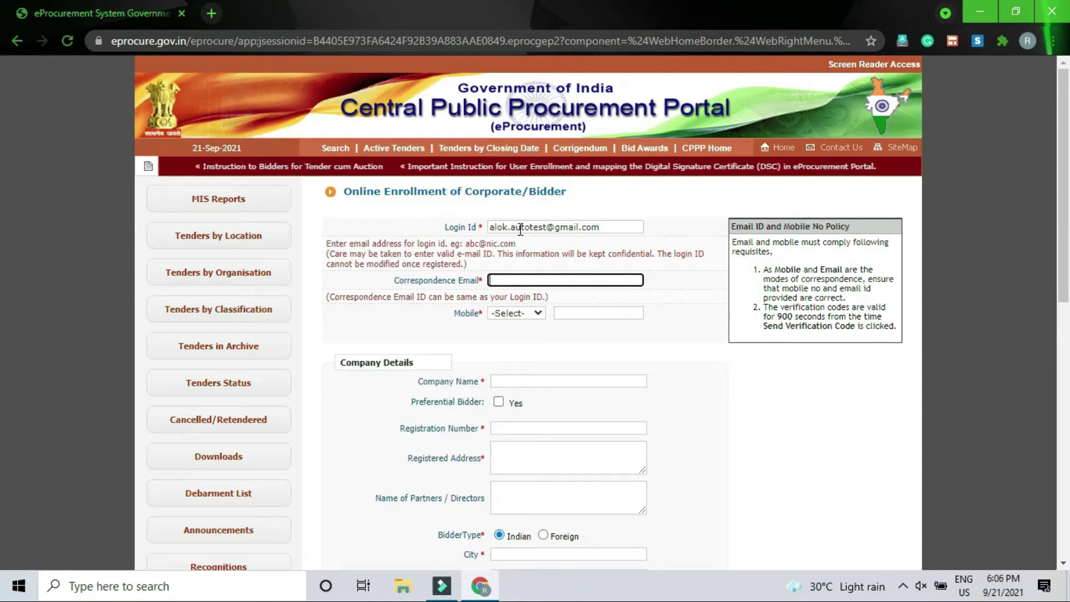
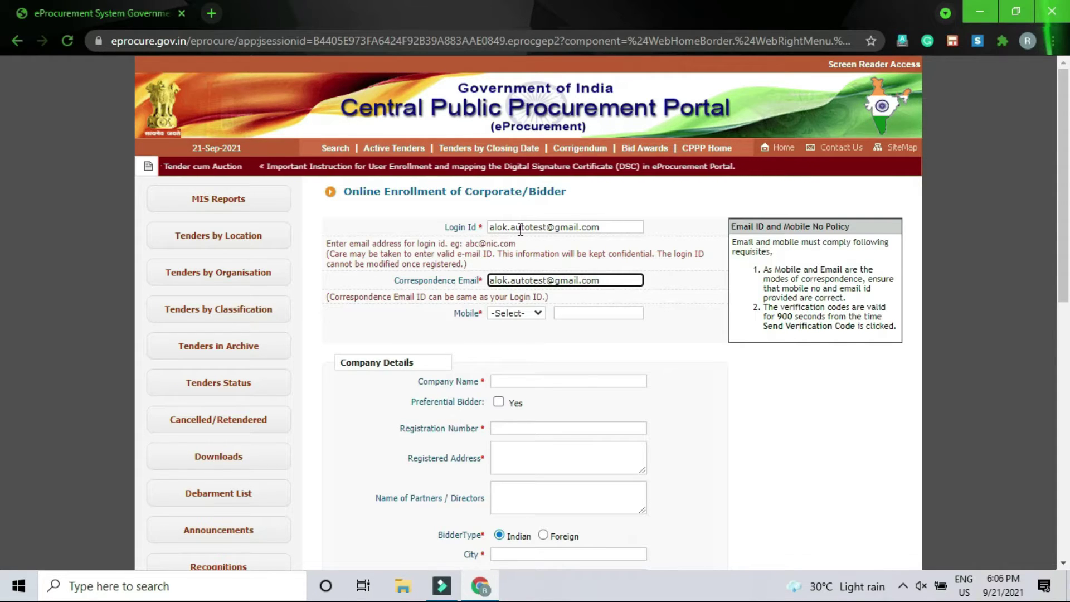
key("Tab")
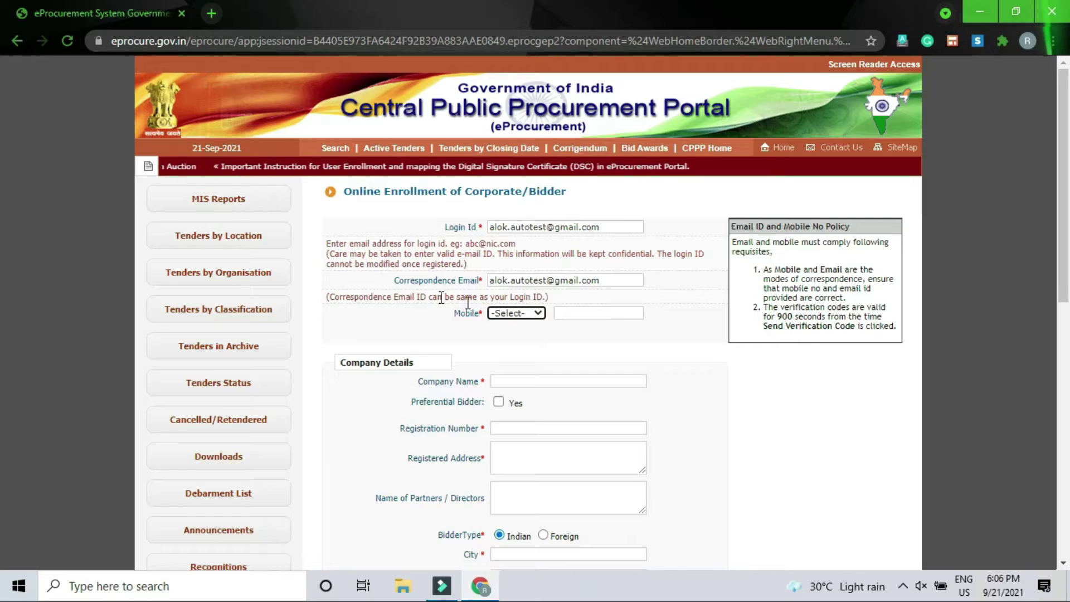
- Choose IND (91) as the mobile country code and enter the bidder's mobile number
left_click(539, 314)
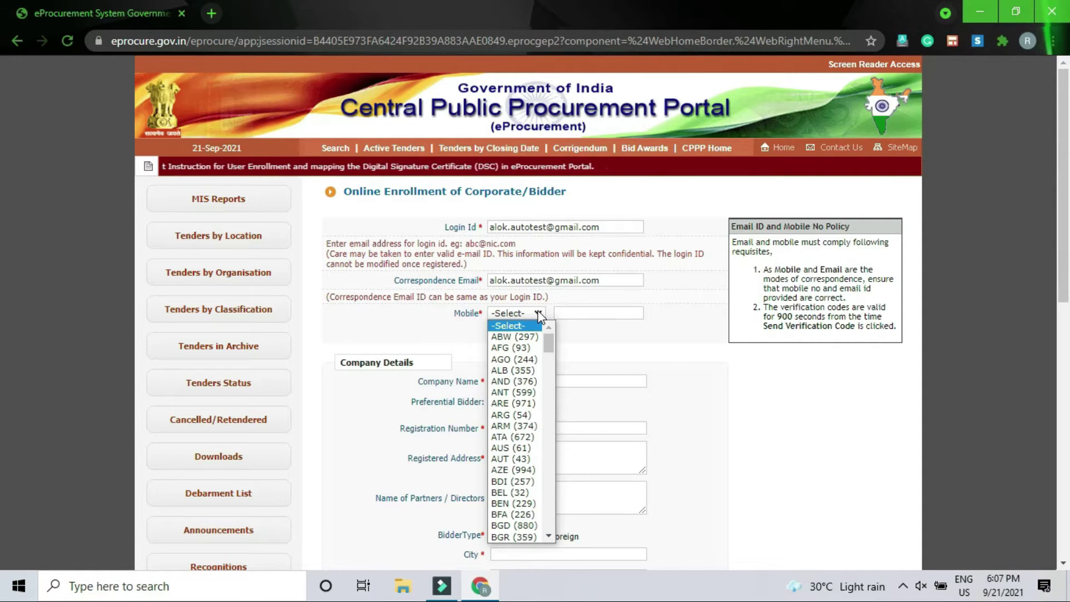
scroll(518, 441, "down", 10)
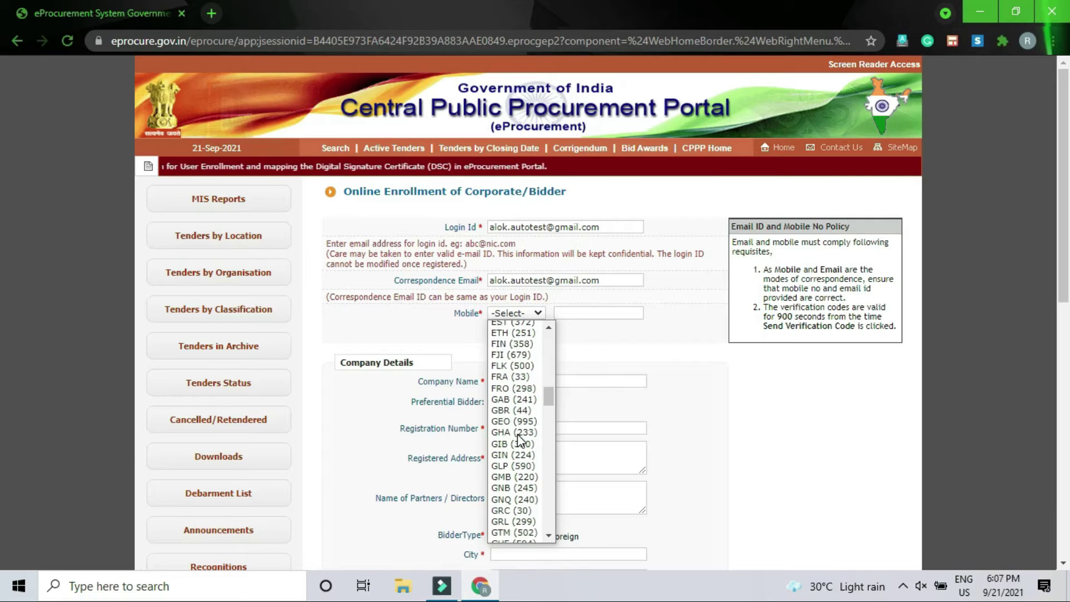
scroll(518, 440, "down", 5)
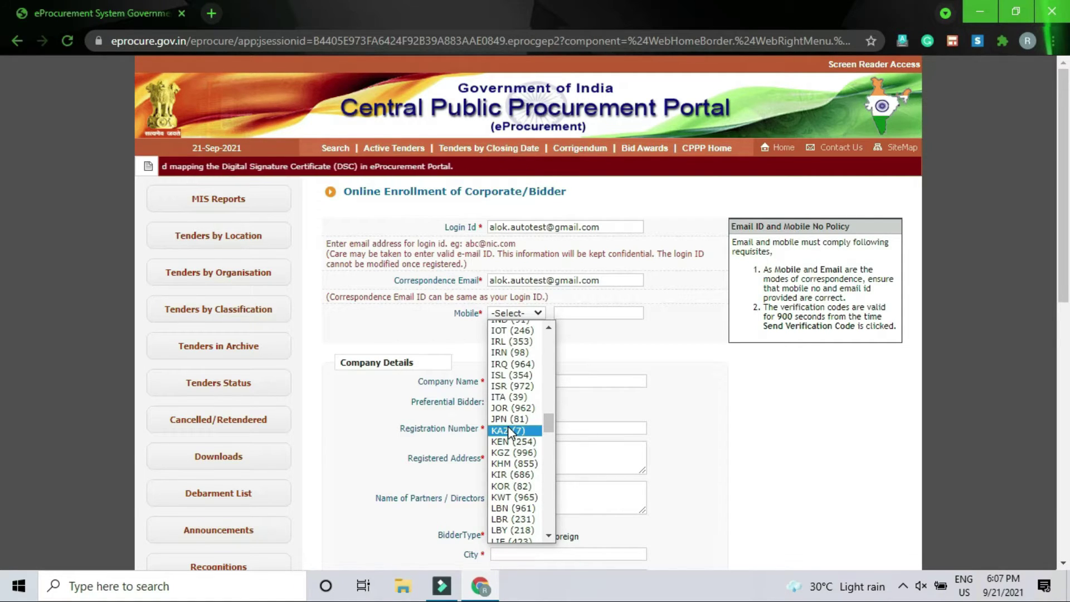
key("l")
key("l")
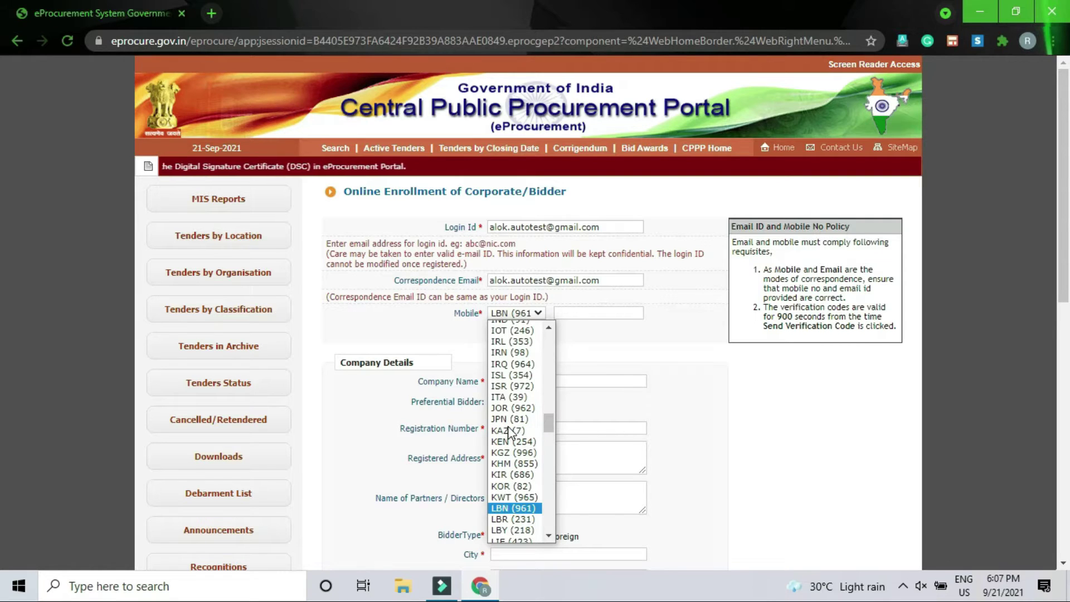
key("i")
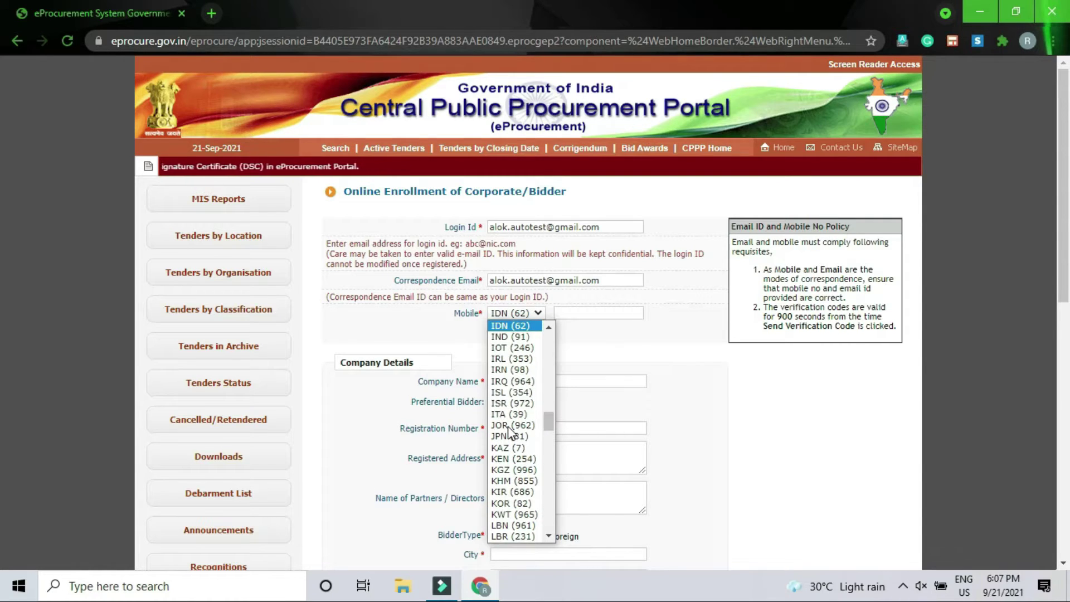
key("Down")
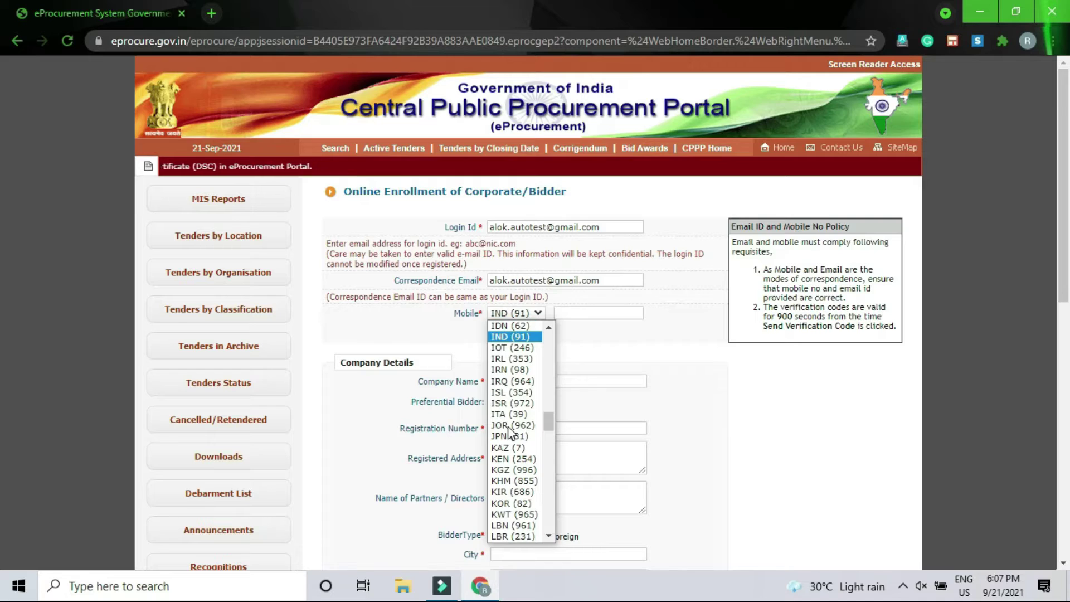
key("Return")
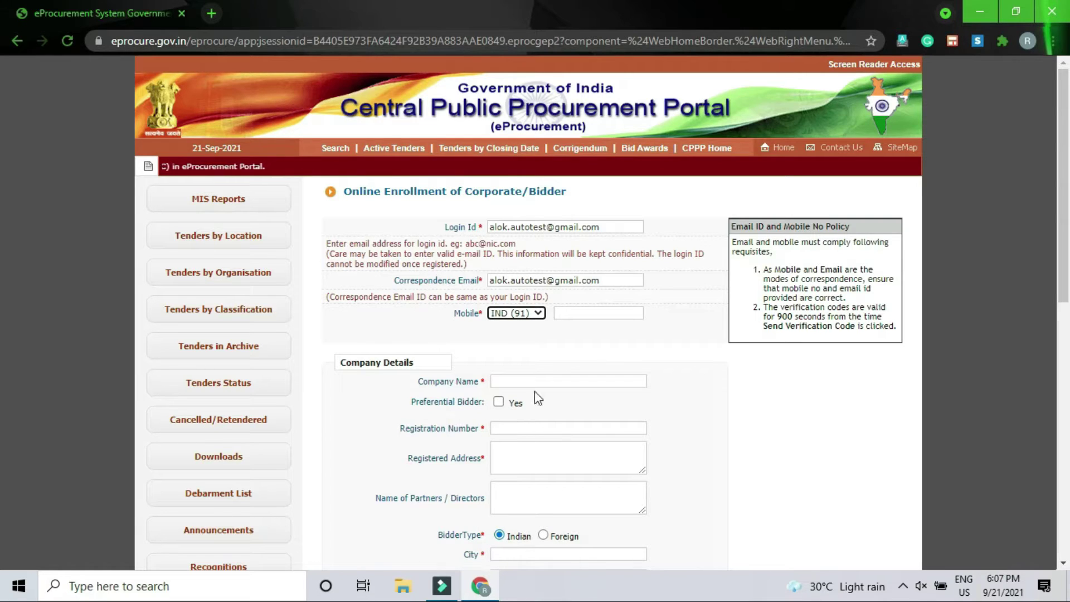
left_click(577, 314)
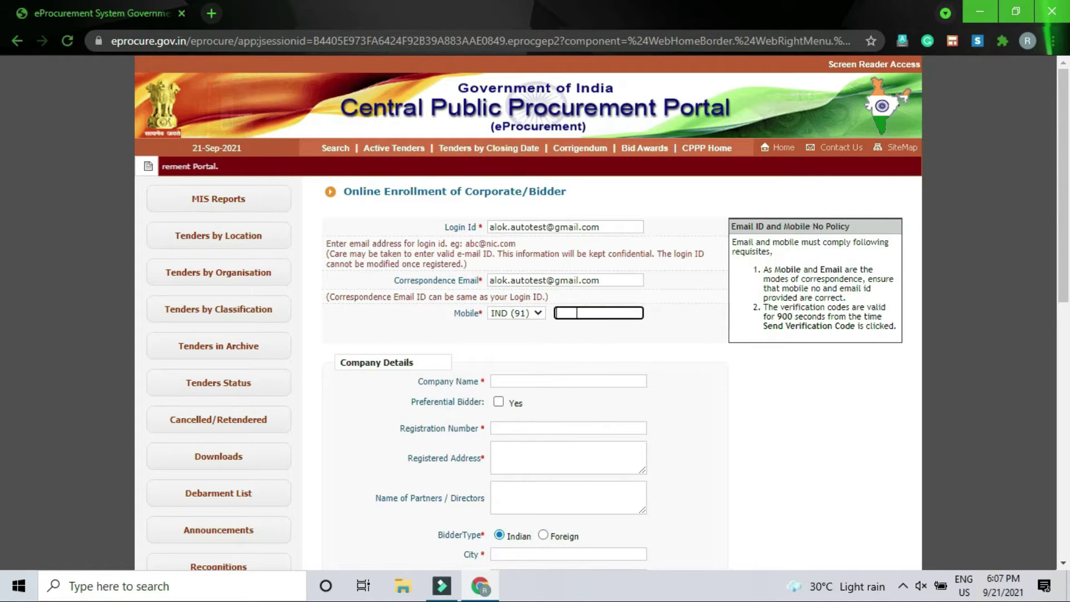
type("981")
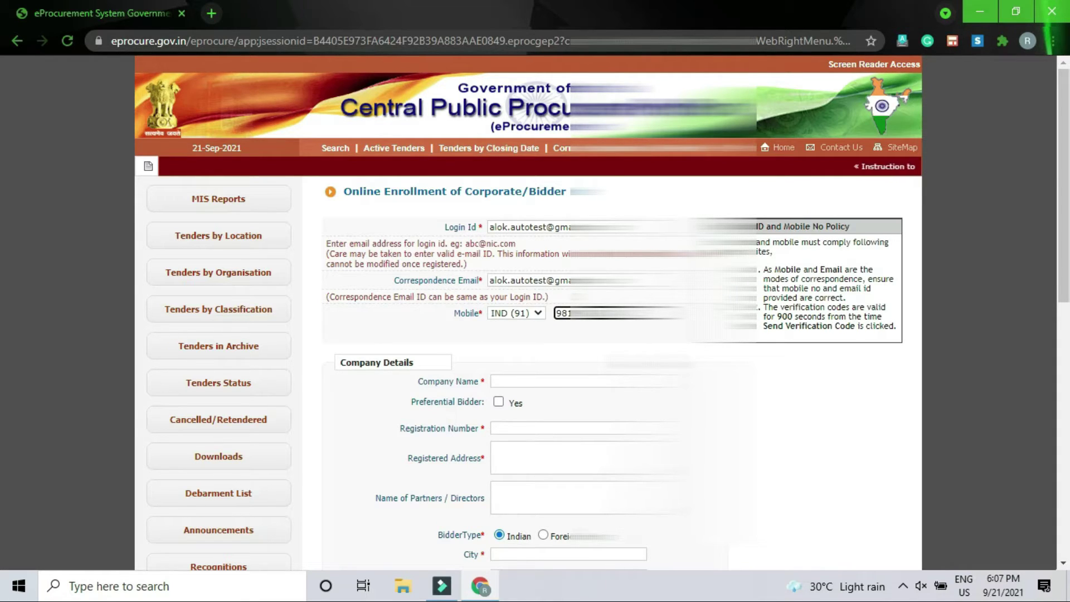
left_click(663, 333)
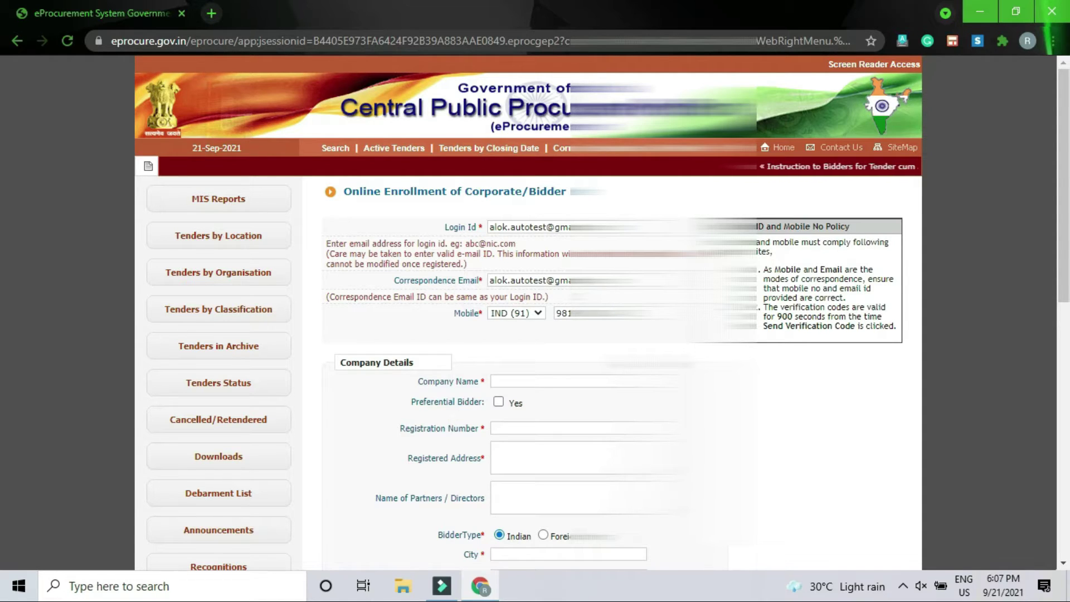
left_click(590, 382)
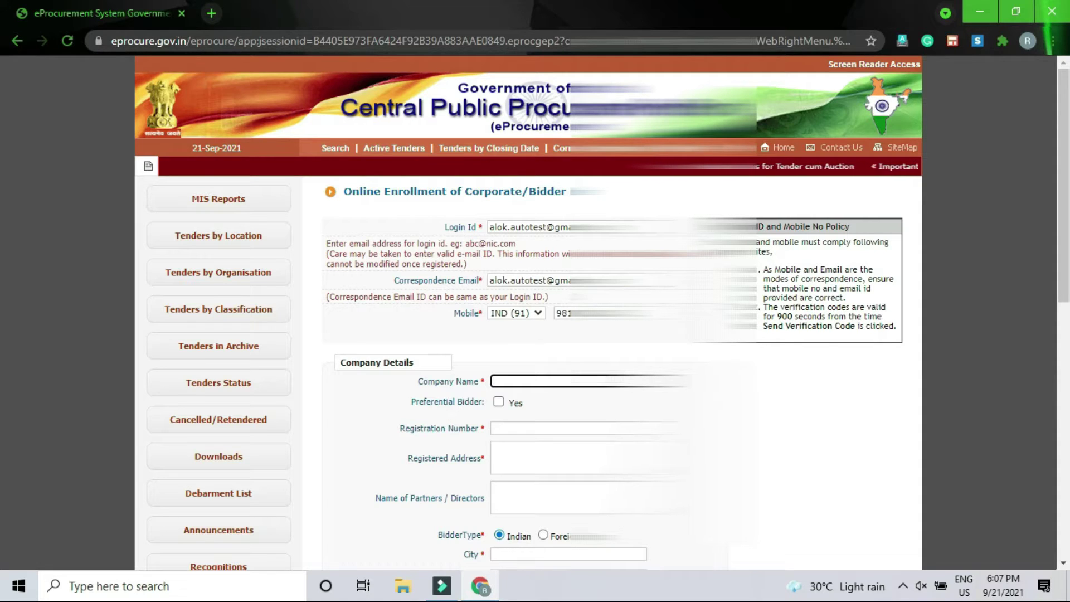
- Enter company name AUTOTEST and the company registration number, correcting its ending
type("AUTOTEST")
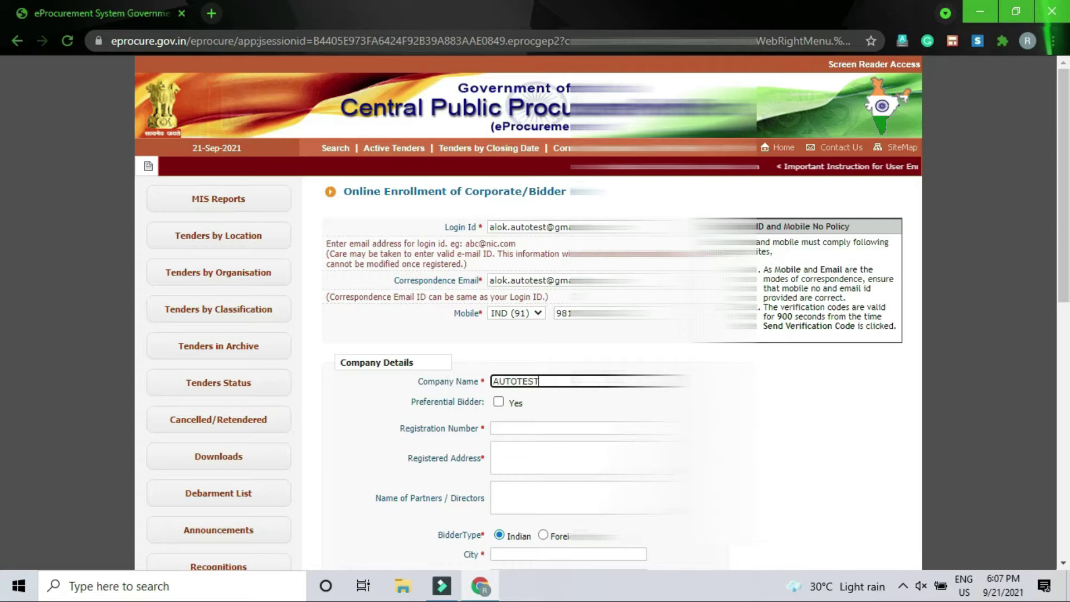
left_click(518, 429)
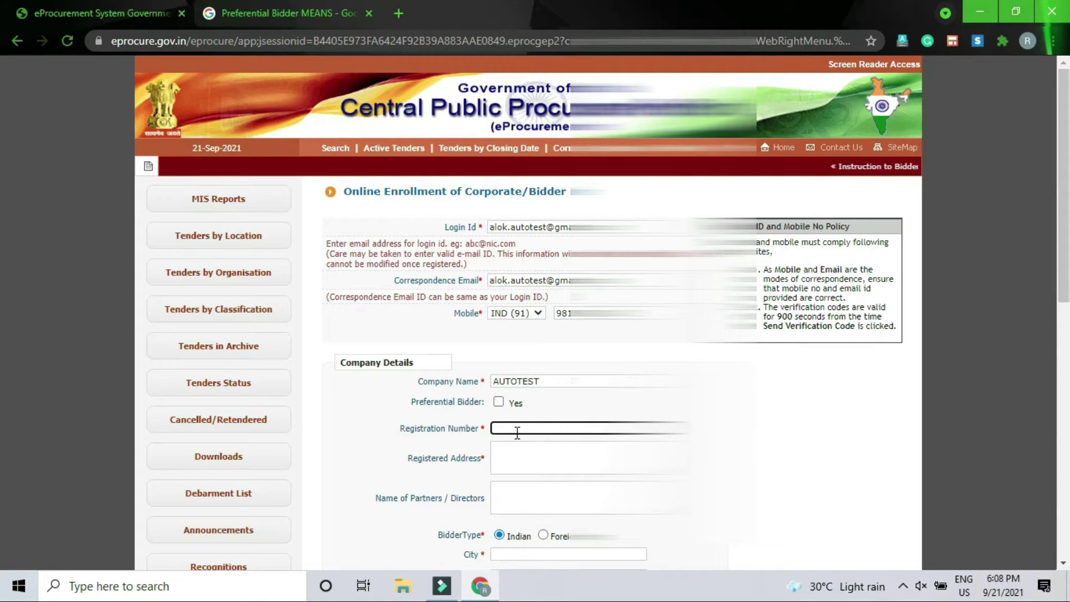
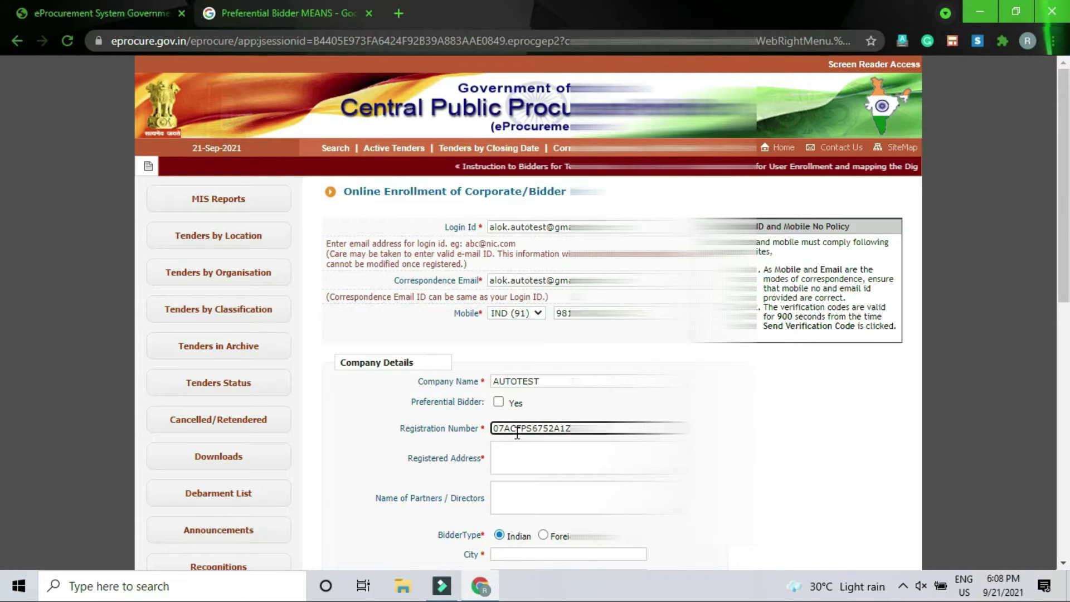
key("Tab")
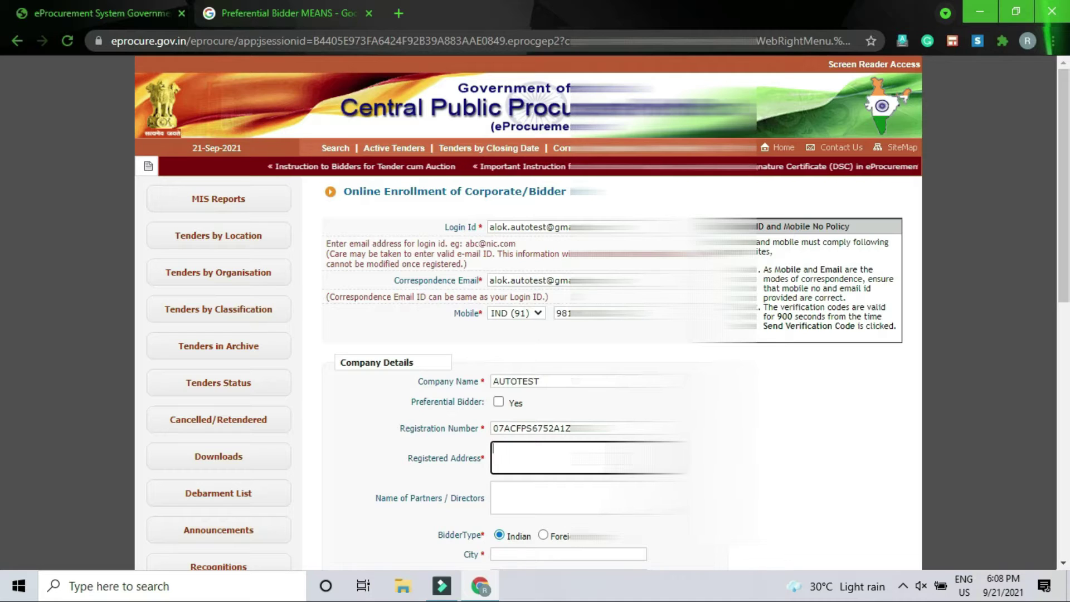
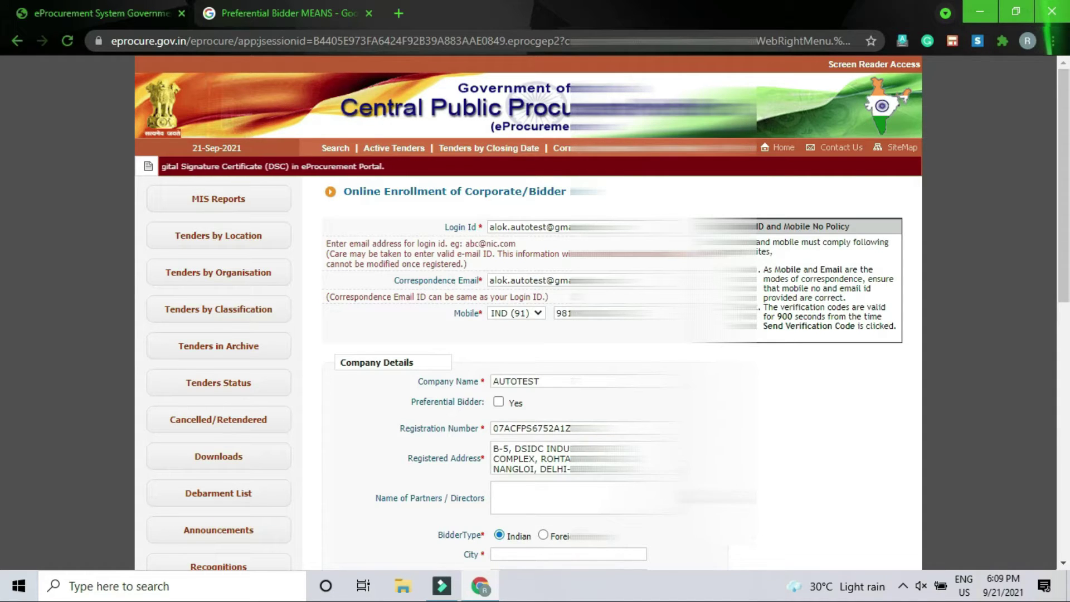
- Fill in the company's registered address, fixing a typo along the way
scroll(531, 299, "down", 3)
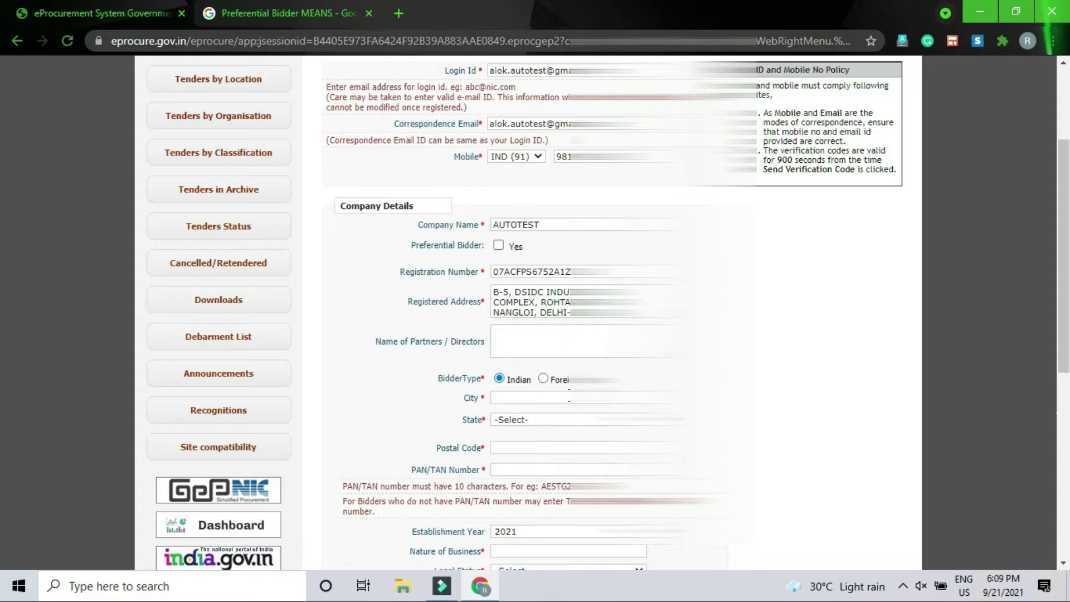
- Enter city DELHI, state Delhi, the postal code and the company's PAN/TAN number
left_click(569, 394)
type("DELHI")
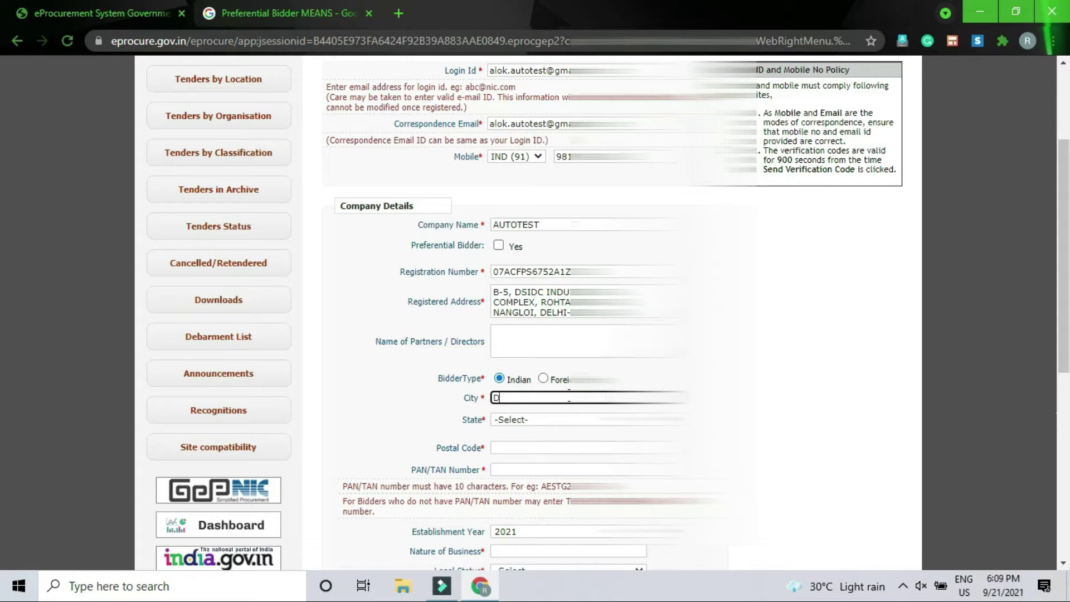
key("Tab")
key("d")
key("d")
key("d")
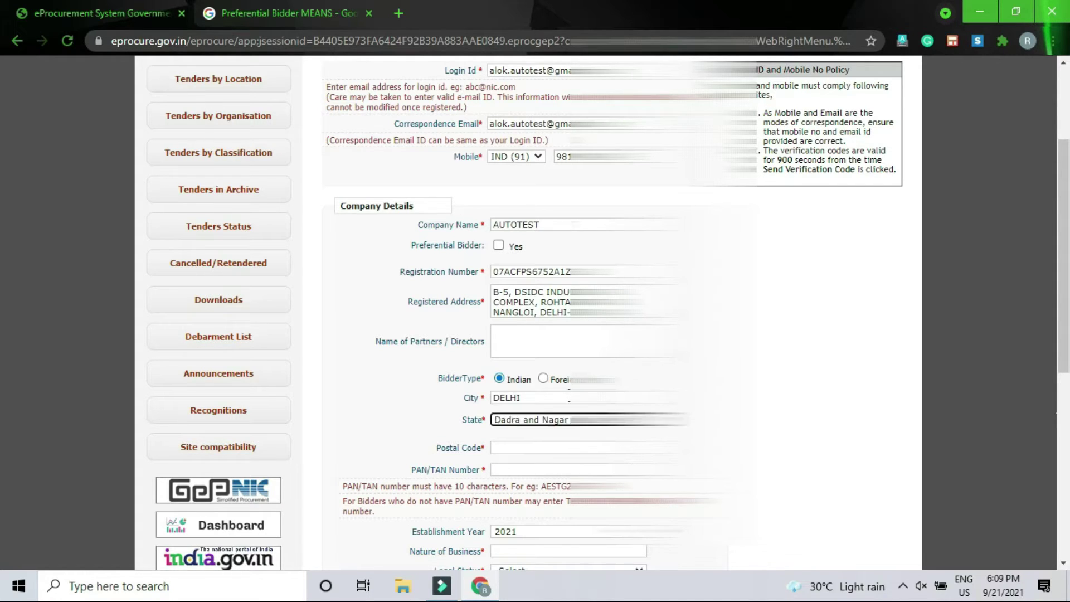
key("Tab")
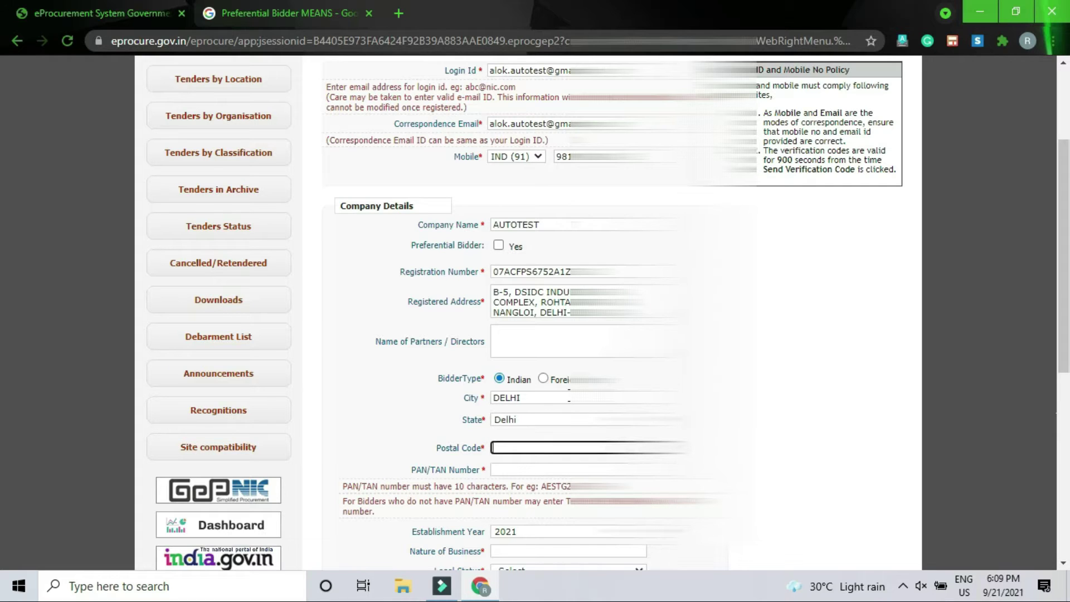
type("110041")
scroll(548, 392, "down", 1)
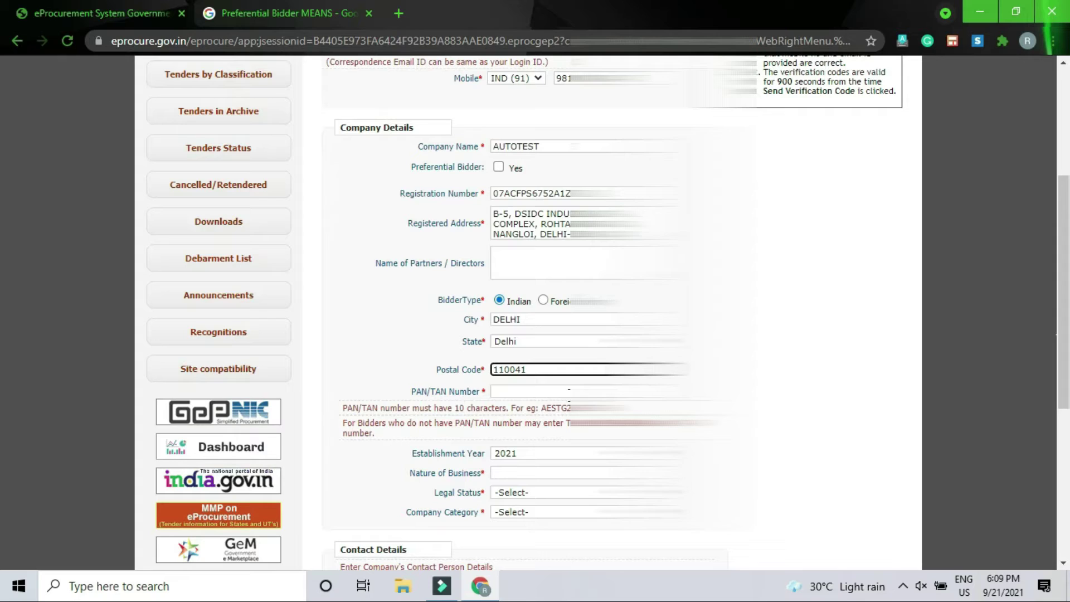
left_click(549, 392)
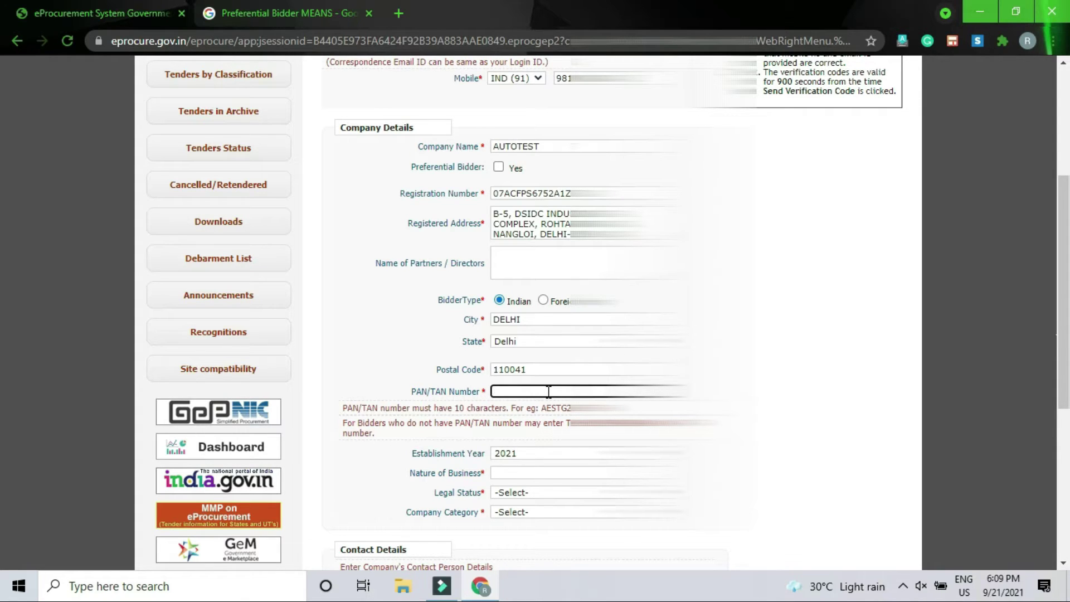
- Set establishment year 1973 and nature of business 'MANUFACTURE PARMACHINES'
left_click(585, 454)
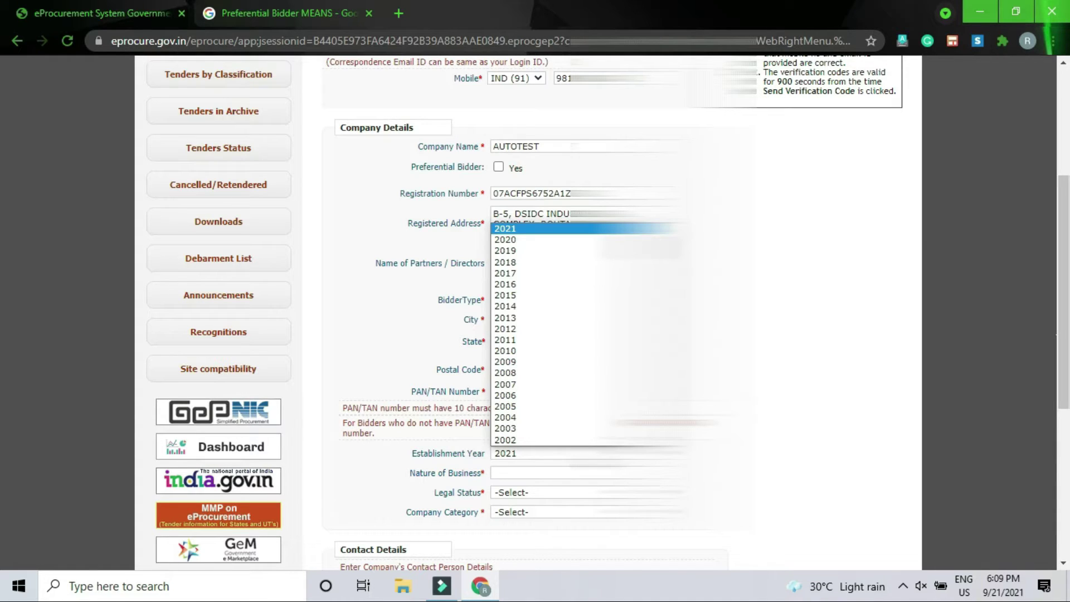
scroll(560, 398, "down", 15)
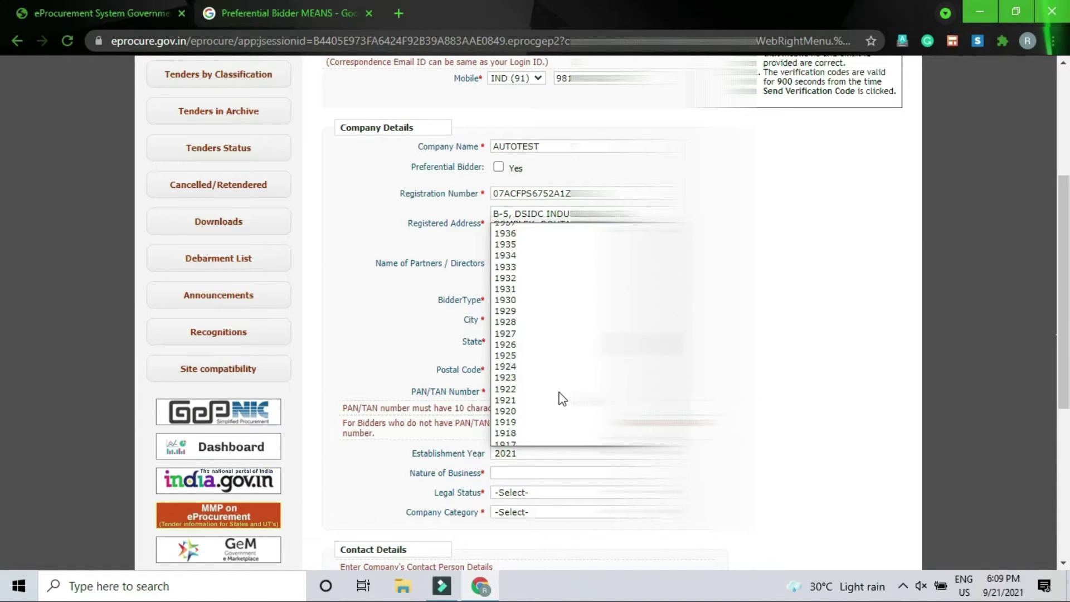
scroll(560, 398, "down", 14)
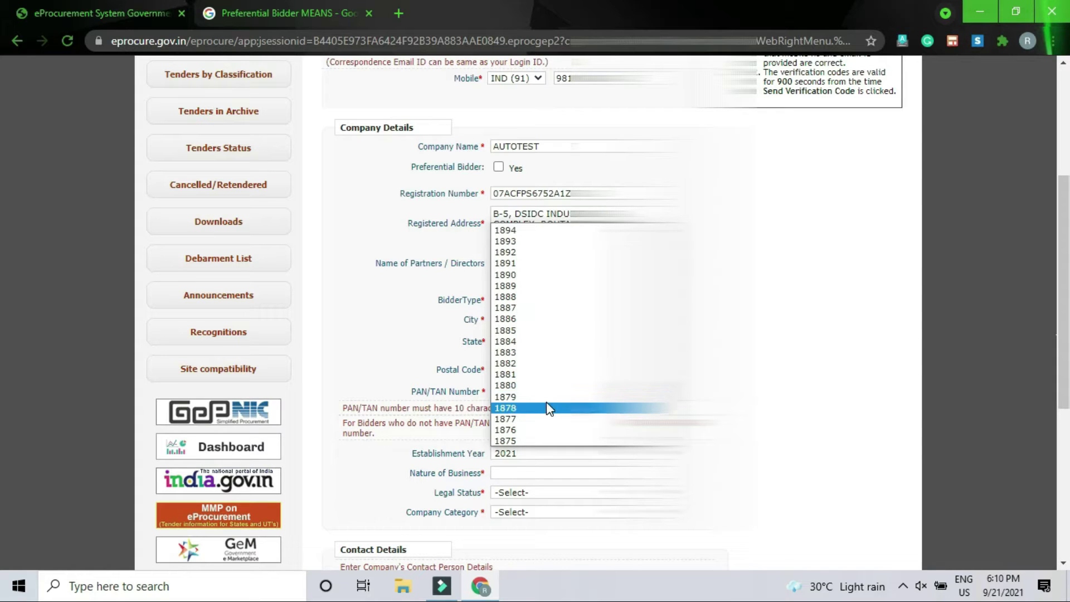
scroll(546, 408, "up", 15)
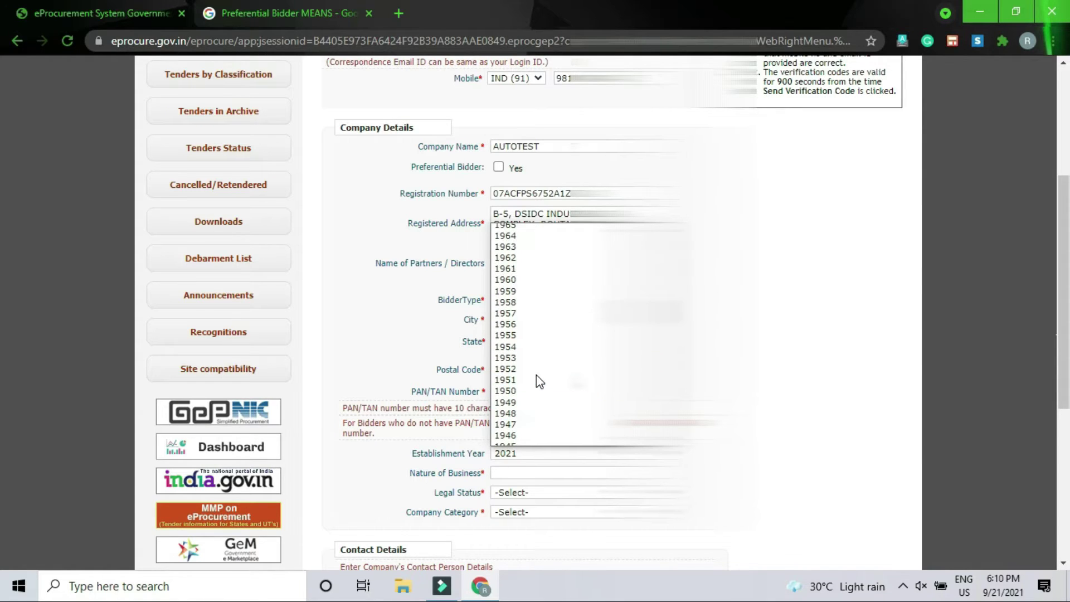
scroll(539, 381, "up", 3)
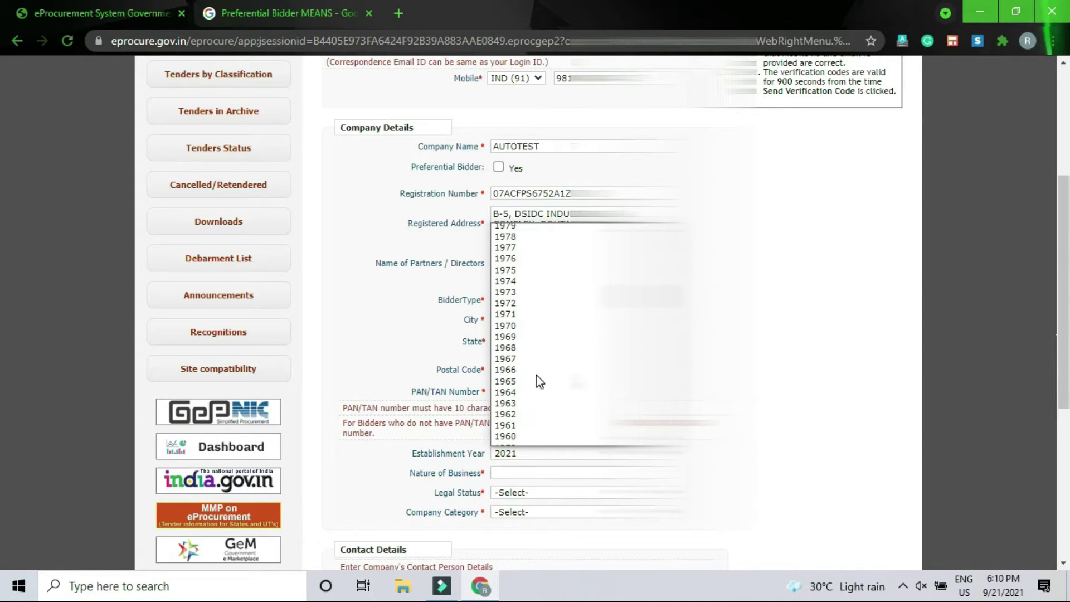
left_click(527, 296)
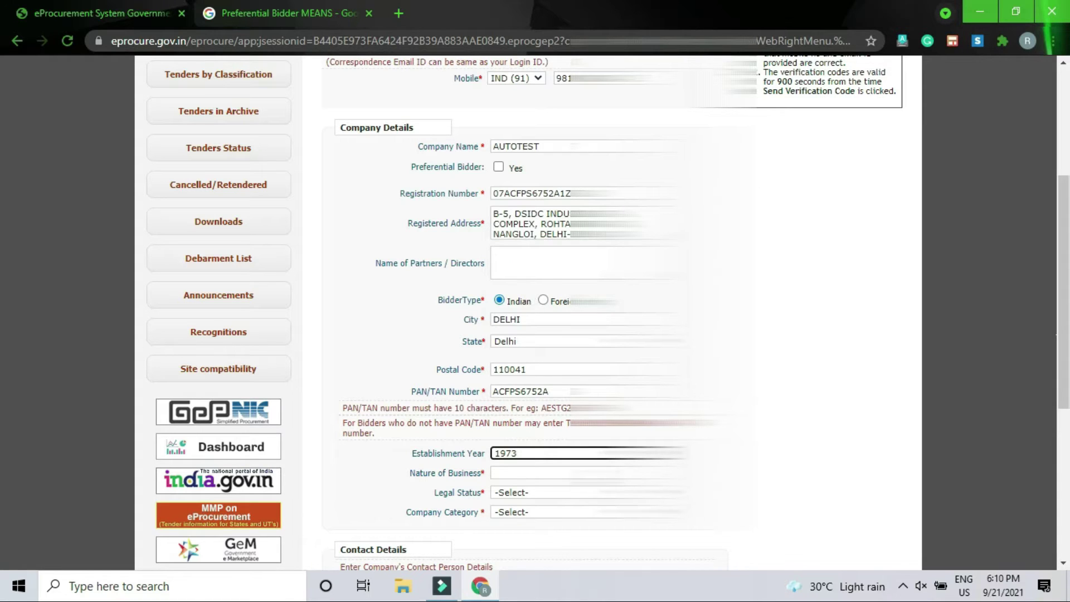
left_click(580, 473)
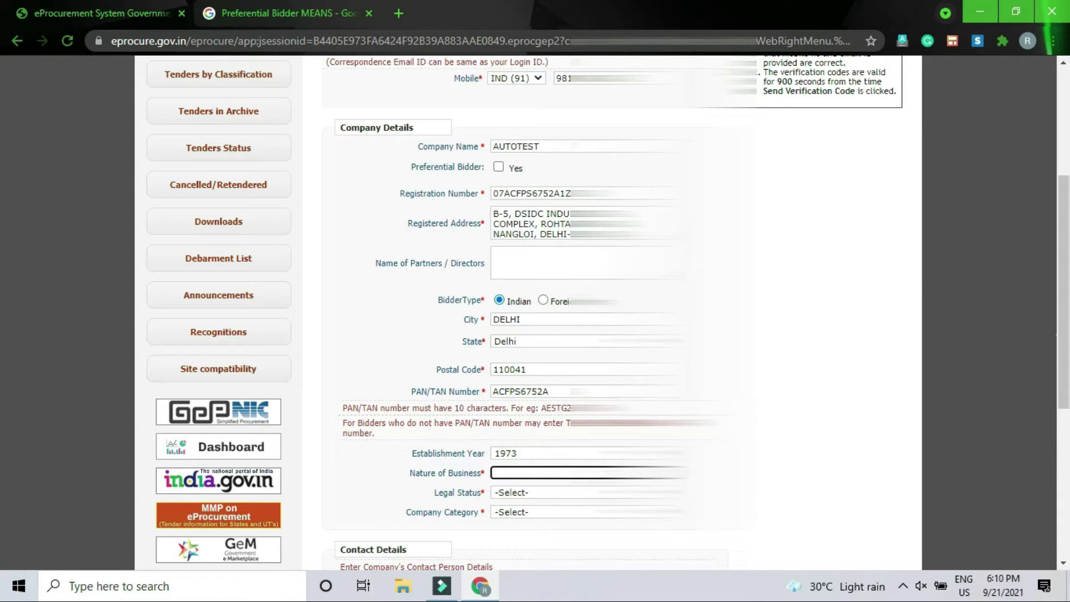
type("MANUFACTURER F")
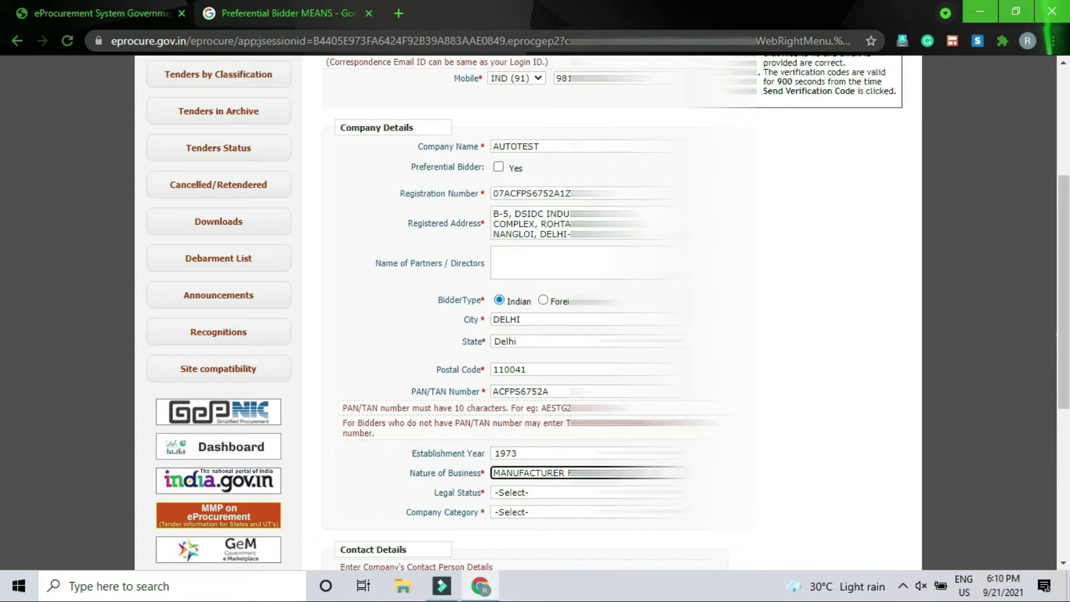
type("E PAR")
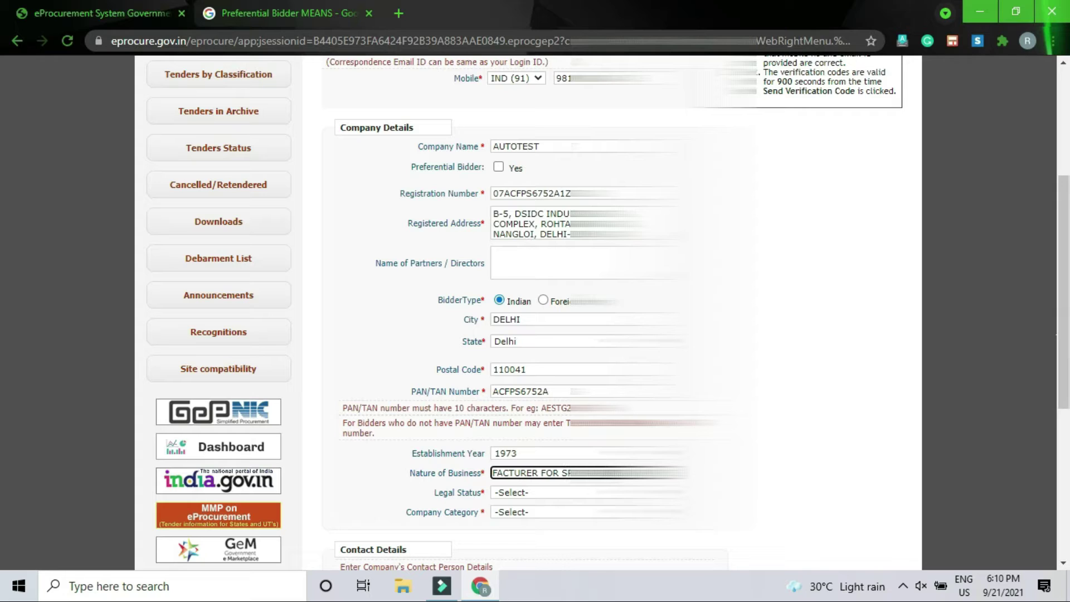
type("MACHINE")
type("SPECIAL PUR")
left_click(624, 492)
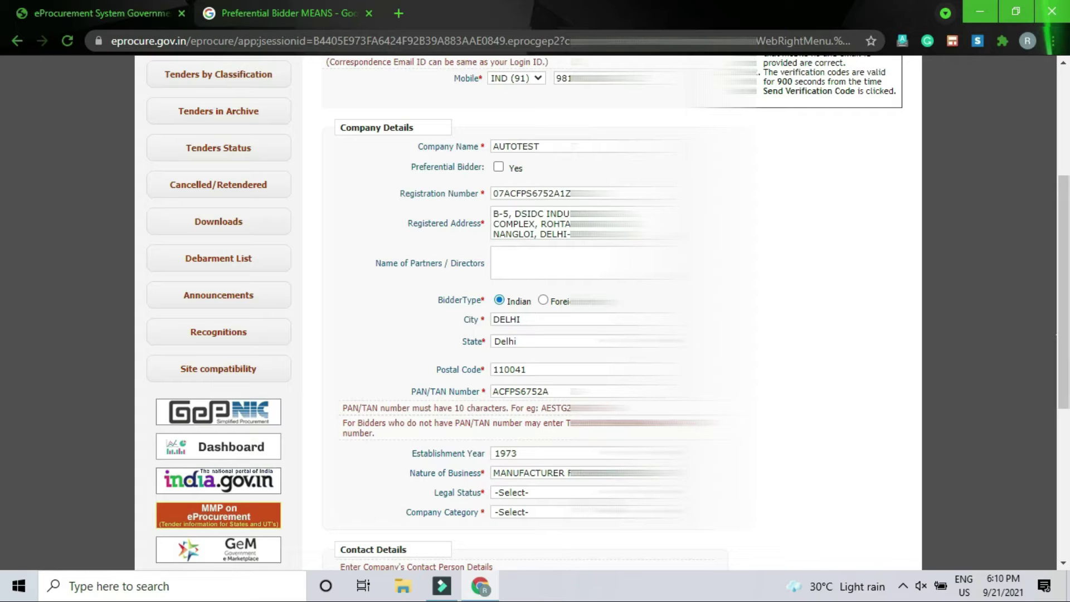
- Set legal status to Others and company category to the Micro Unit option
left_click(624, 492)
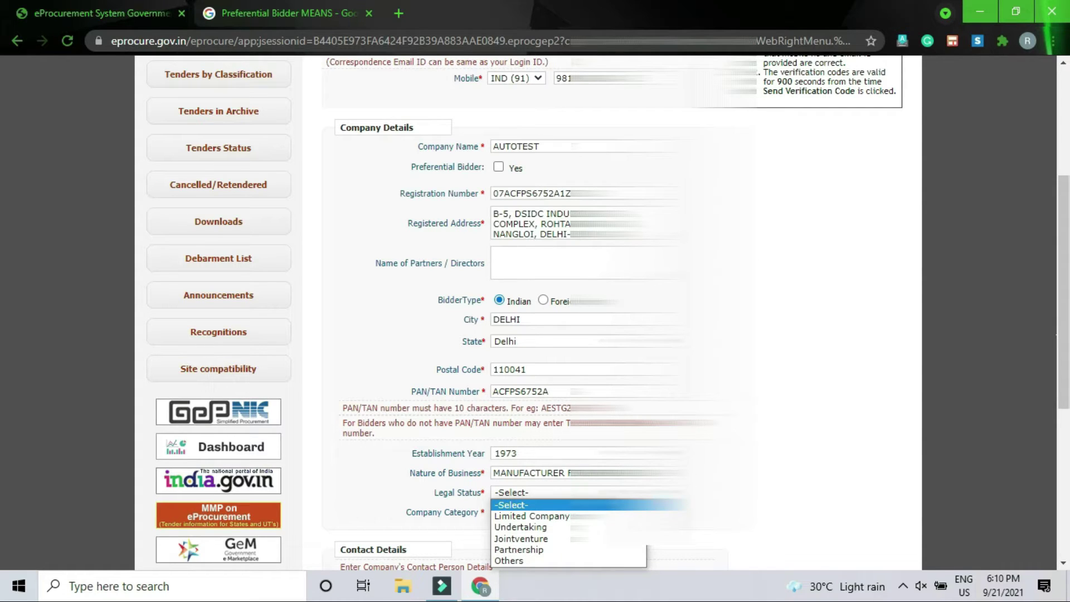
left_click(533, 558)
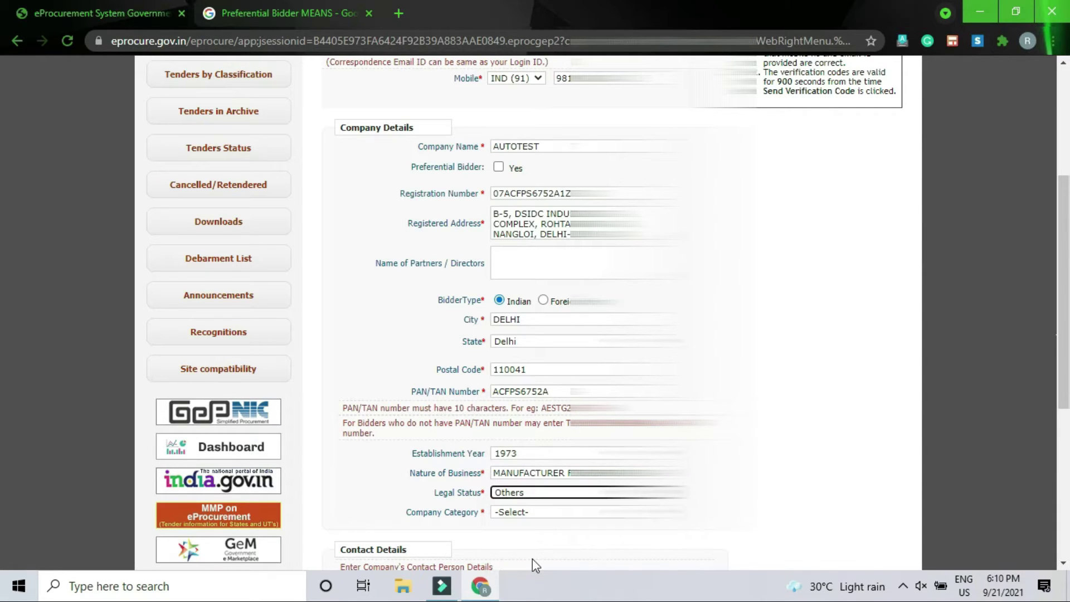
left_click(539, 512)
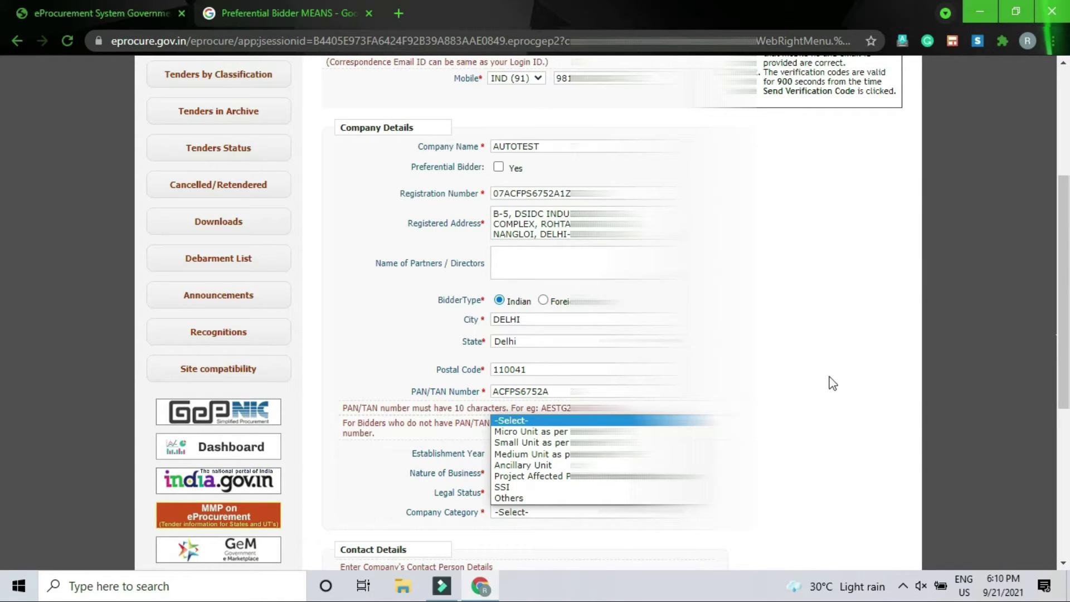
left_click(871, 230)
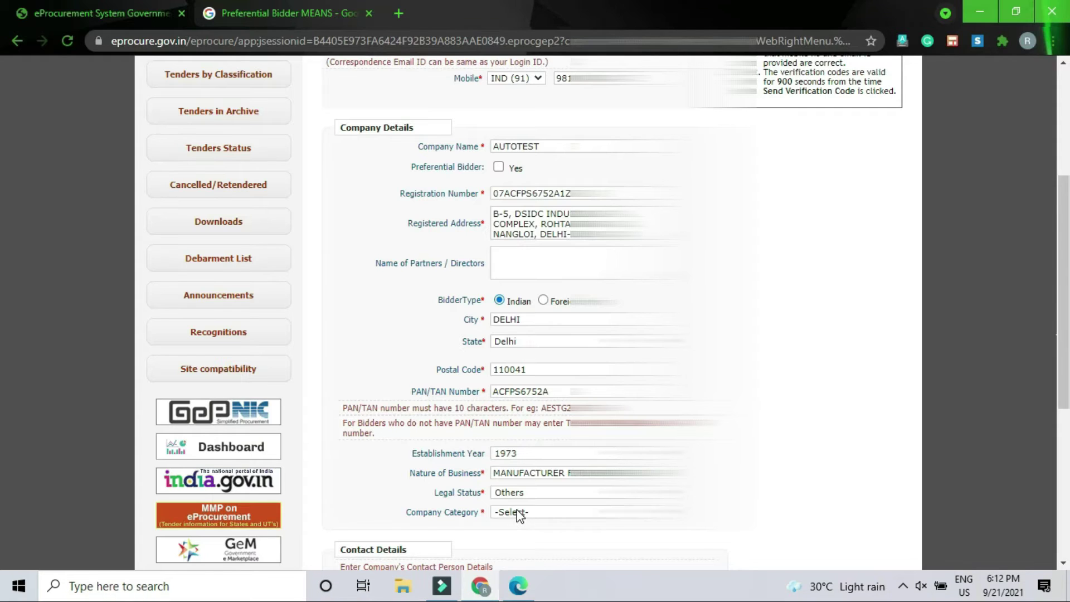
left_click(519, 516)
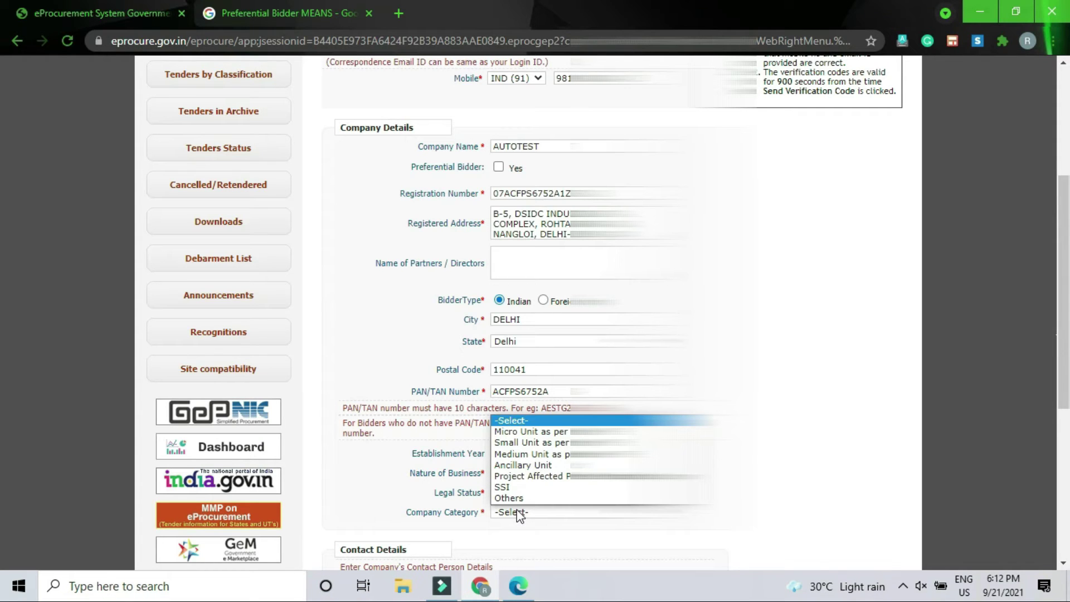
left_click(532, 433)
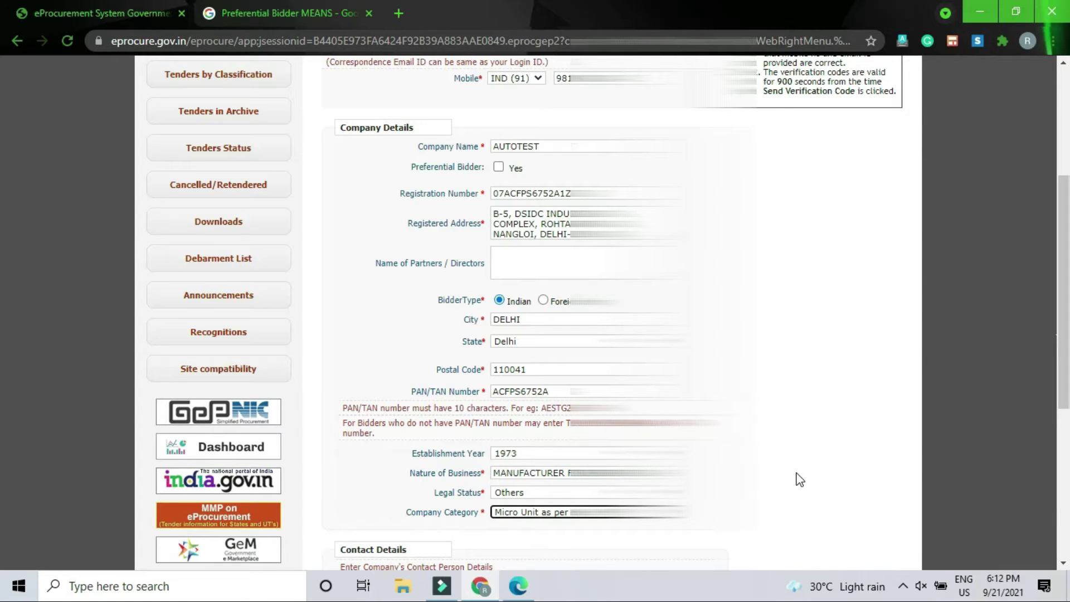
- Set the contact title to Mr and enter the contact person's full name
scroll(811, 479, "down", 3)
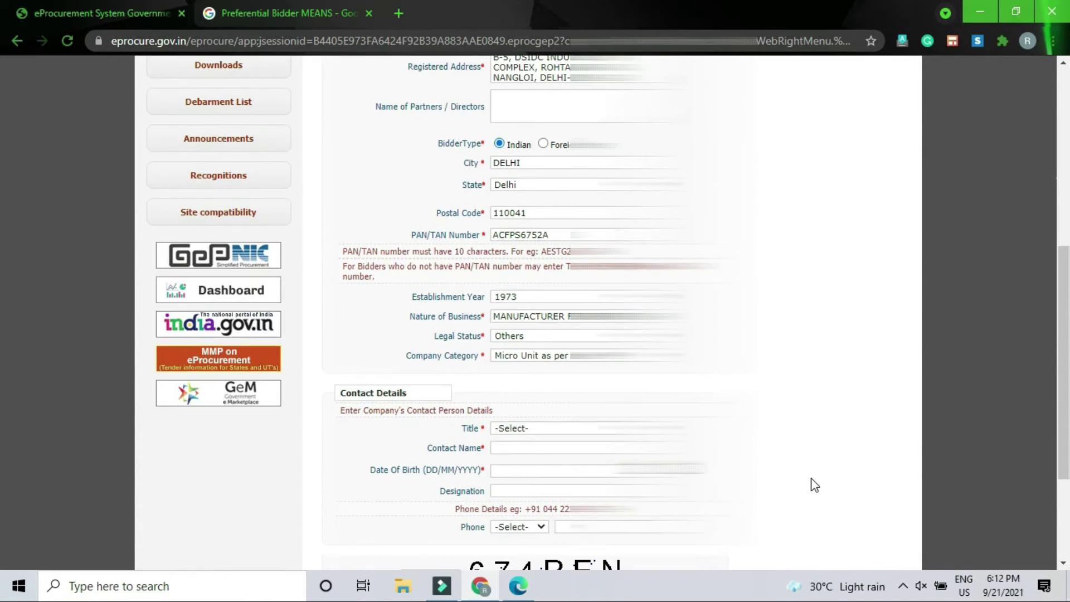
left_click(543, 430)
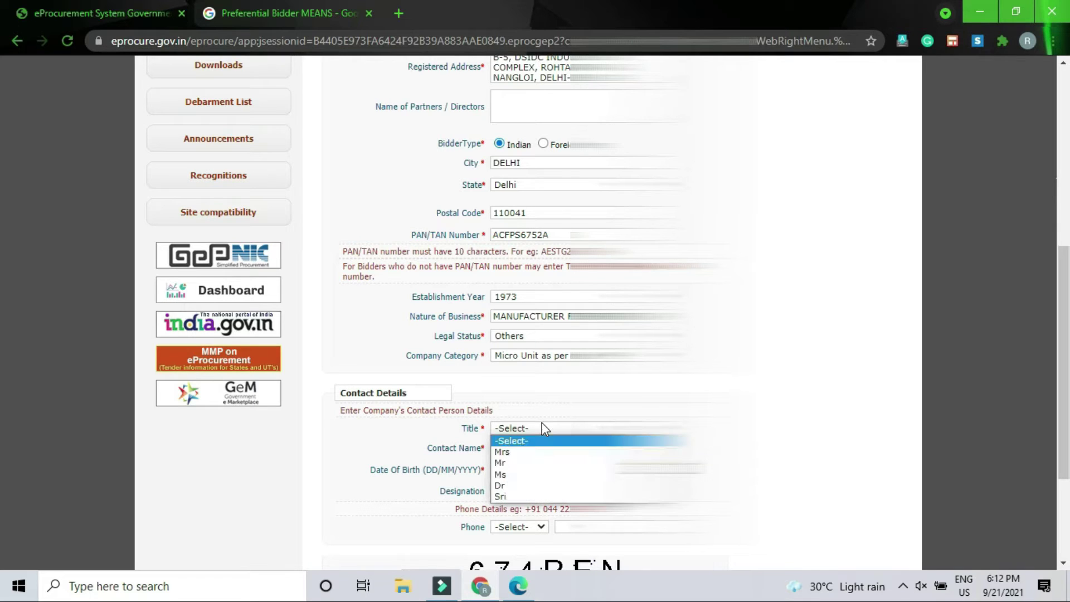
left_click(535, 464)
left_click(534, 452)
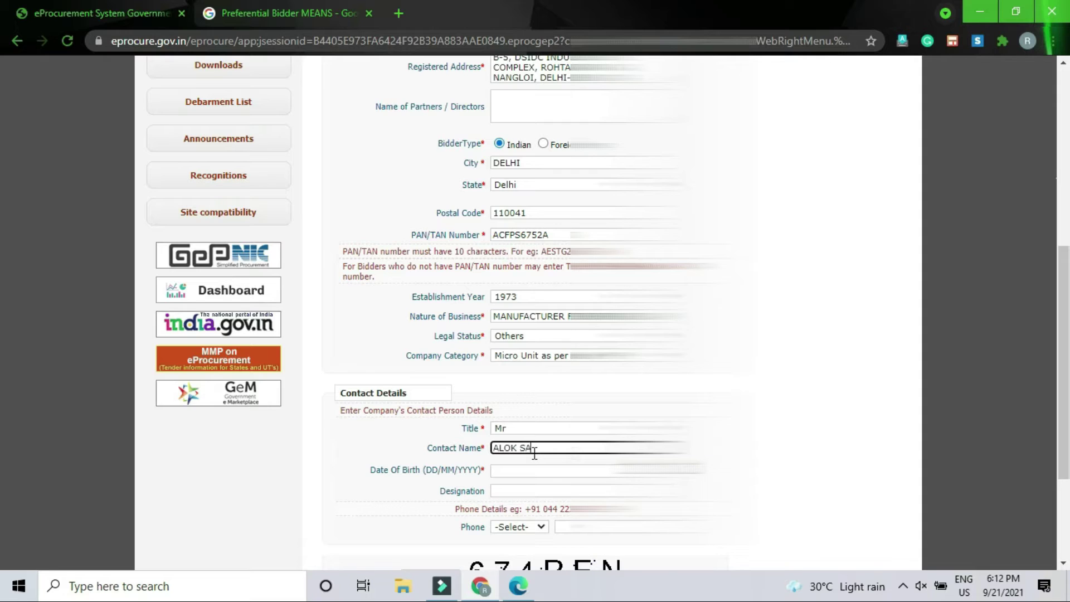
key("Tab")
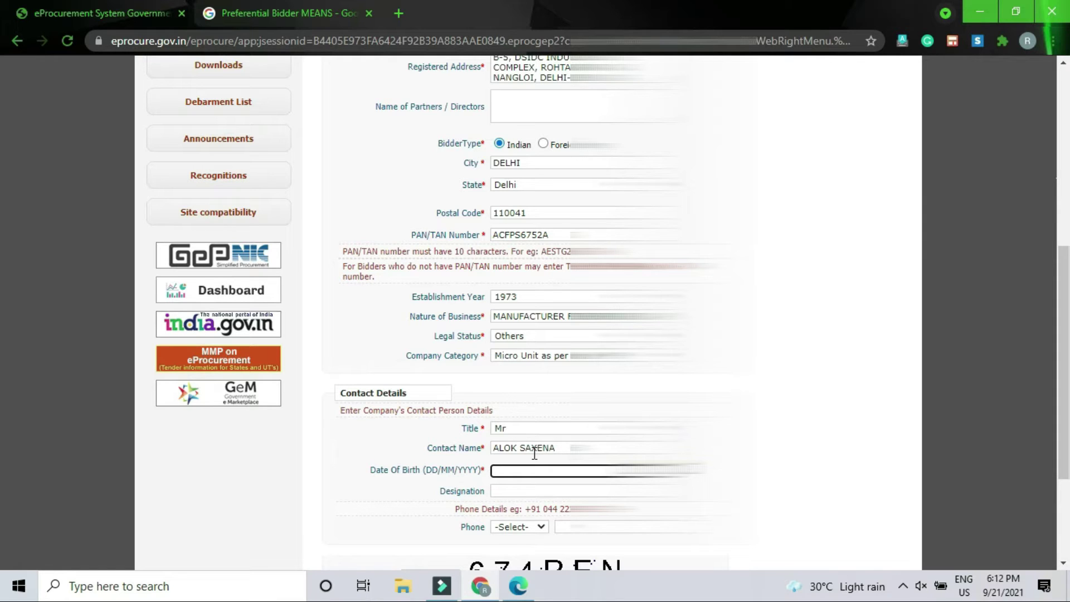
- Open the date-of-birth calendar picker
left_click(660, 471)
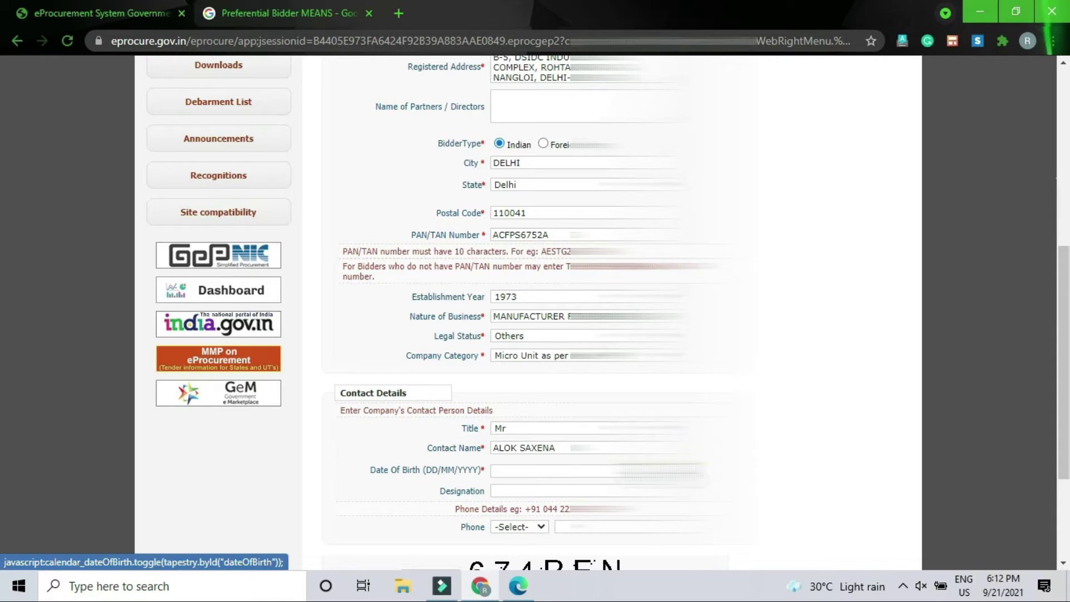
left_click(613, 471)
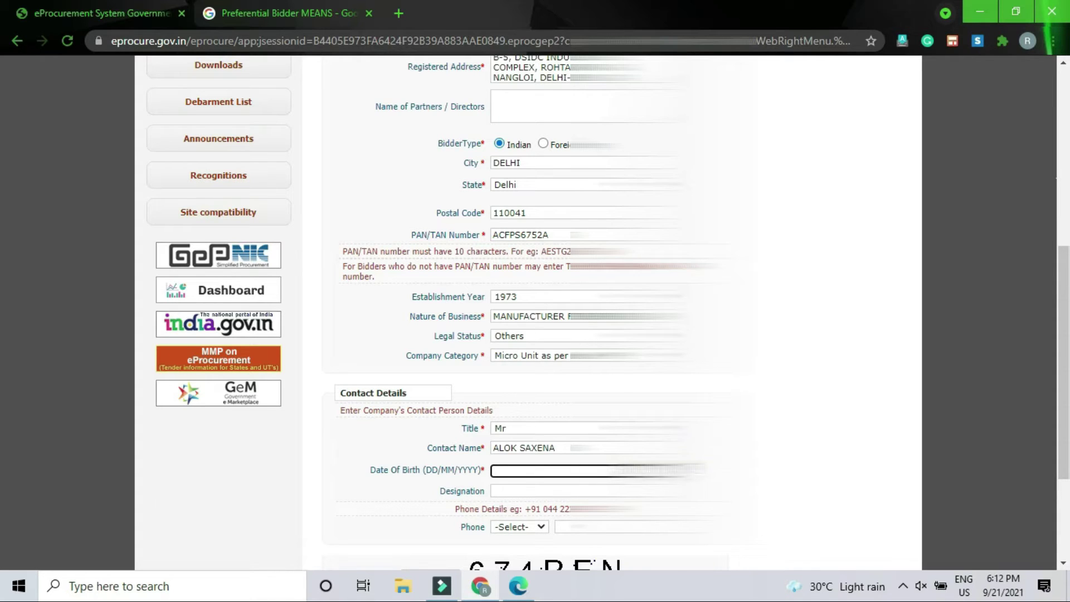
left_click(696, 470)
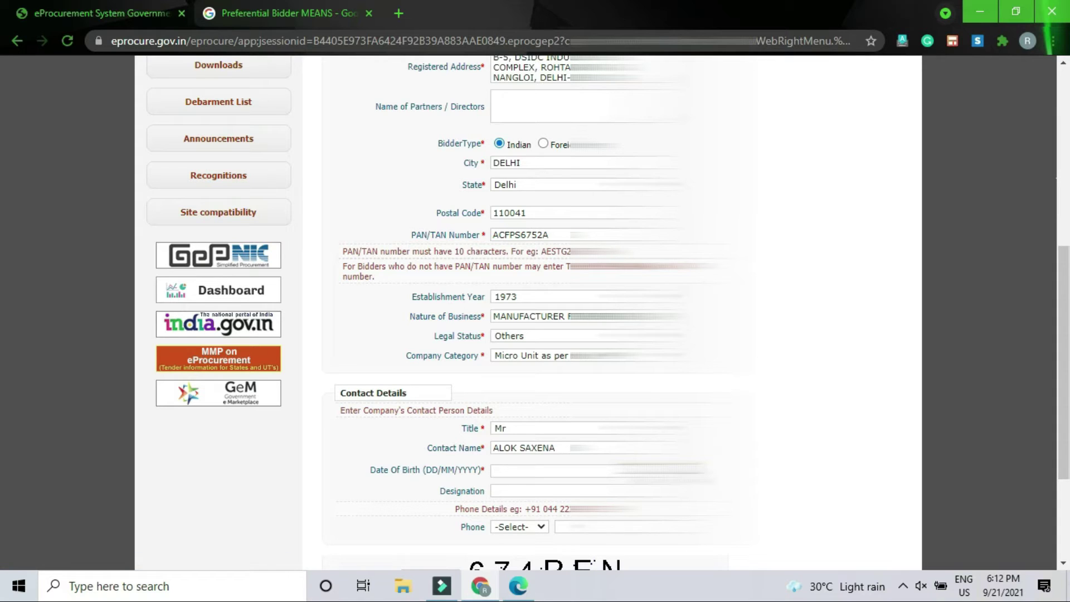
left_click(549, 474)
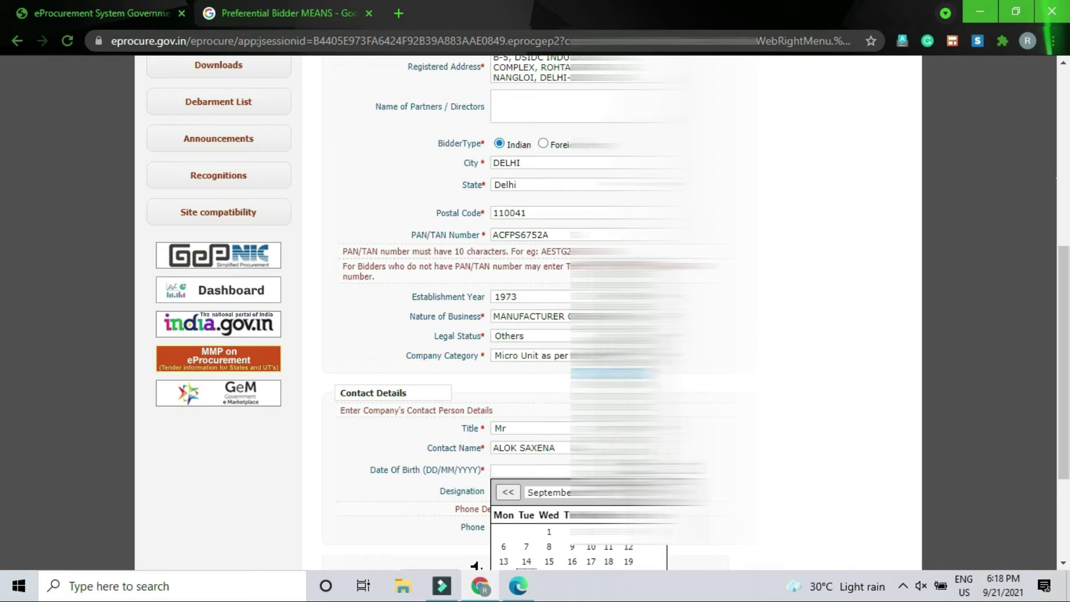
left_click(552, 492)
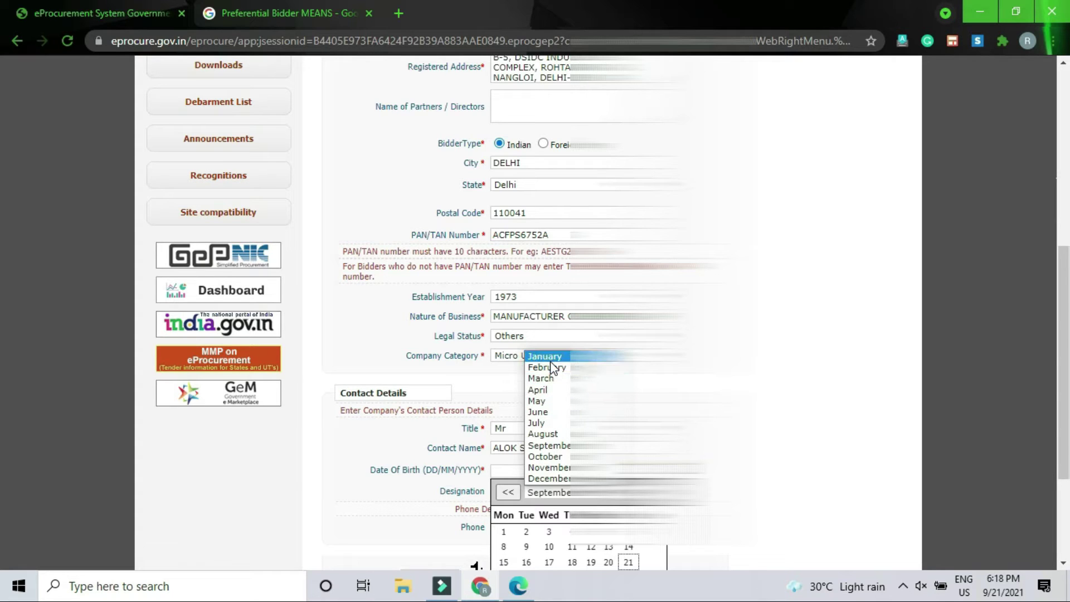
left_click(537, 389)
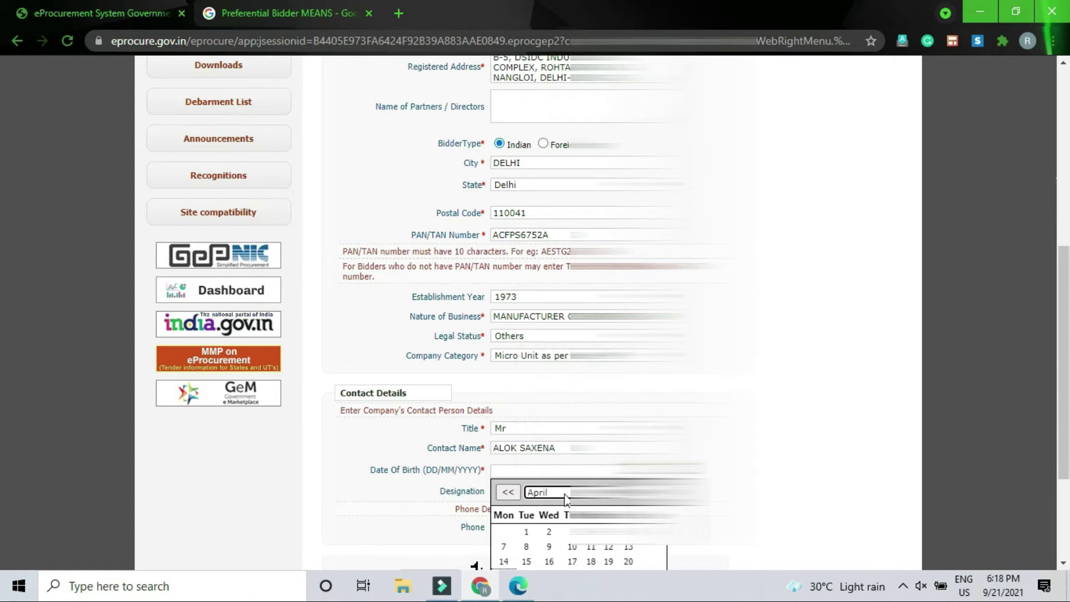
left_click_drag(1066, 432, 1066, 503)
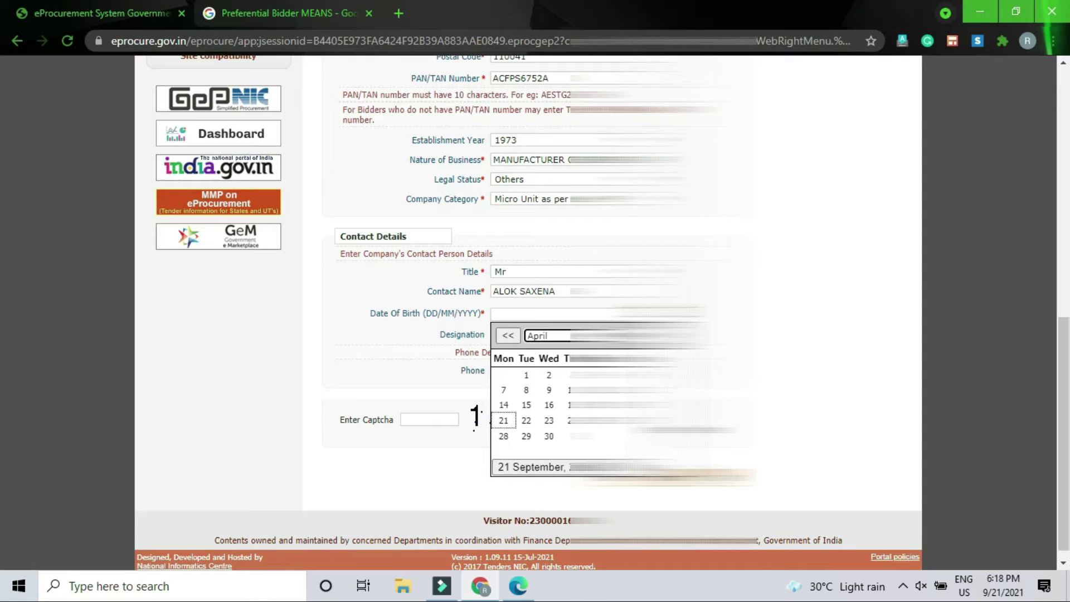
left_click(529, 405)
left_click(531, 407)
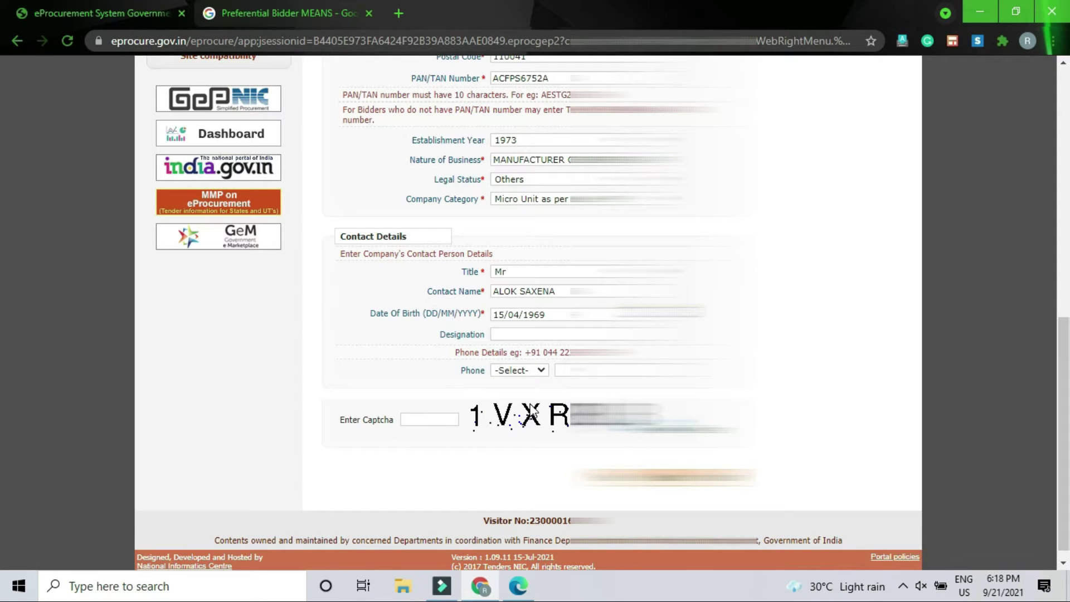
- Enter designation PROPRIETOR, an IND (91) phone number and the captcha, then submit
left_click(555, 336)
type("PROPRIETOR")
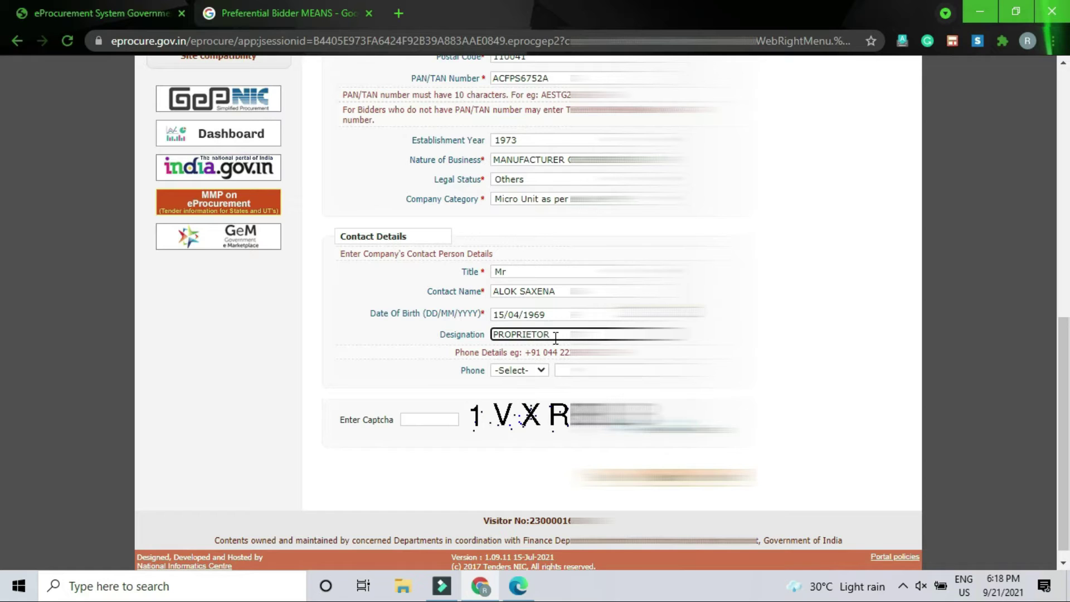
left_click(524, 371)
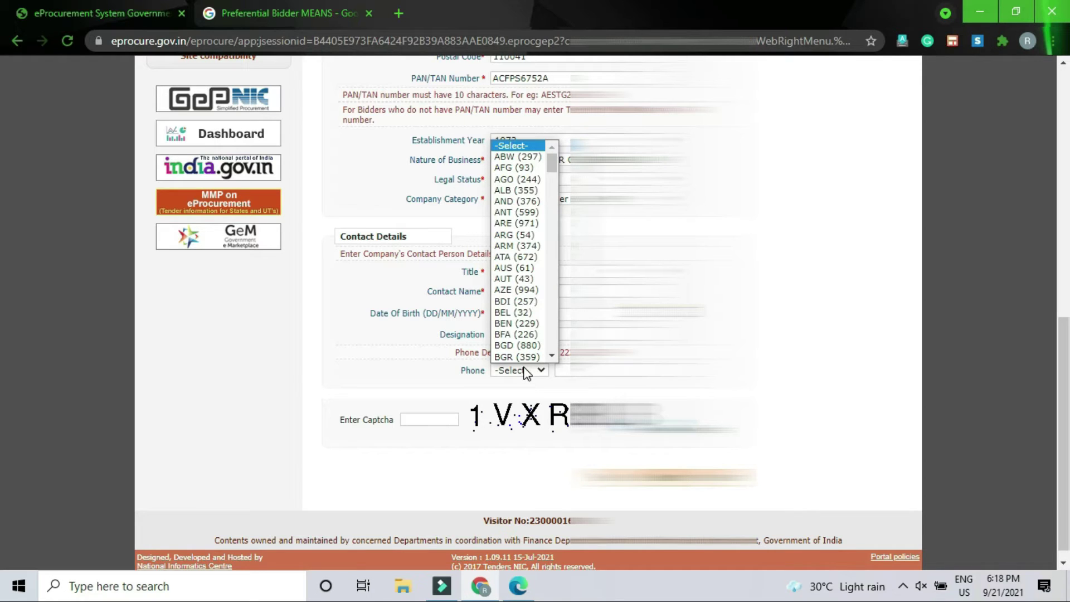
type("ind")
key("Return")
key("Tab")
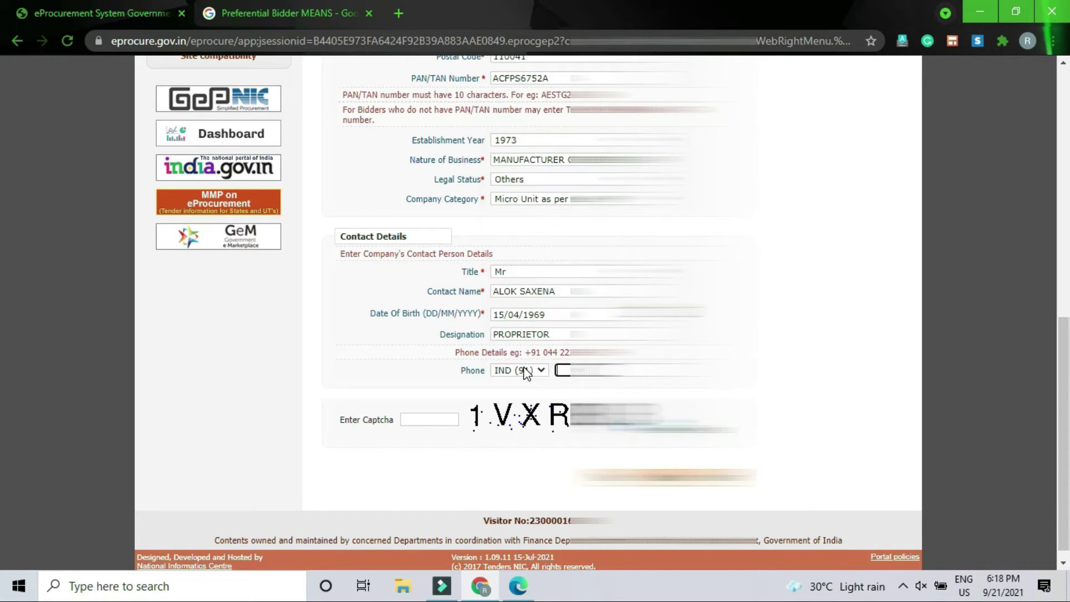
type("01")
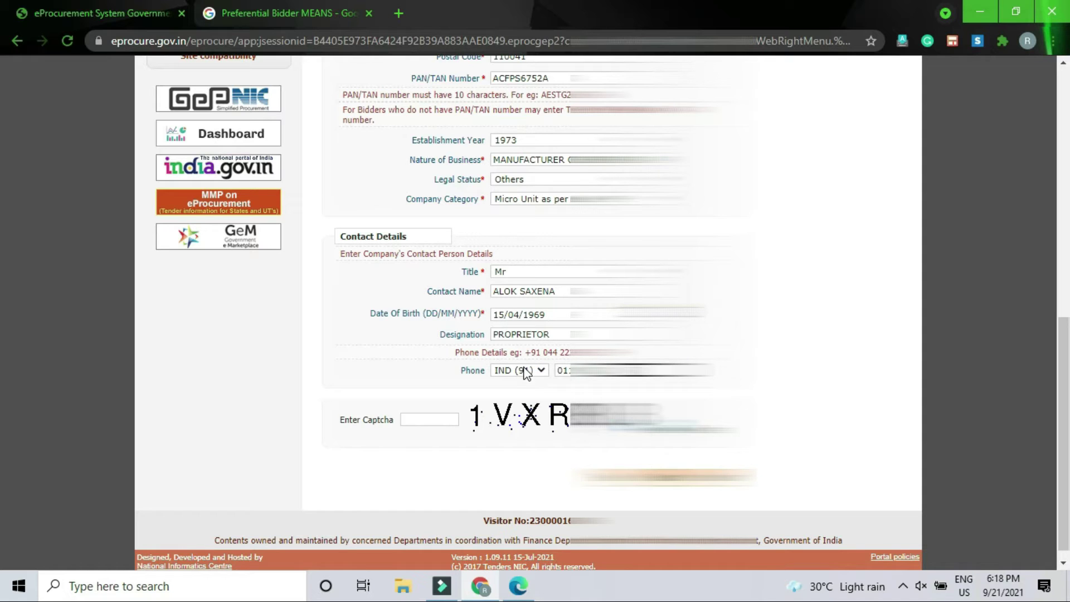
left_click(428, 419)
scroll(428, 498, "up", 1)
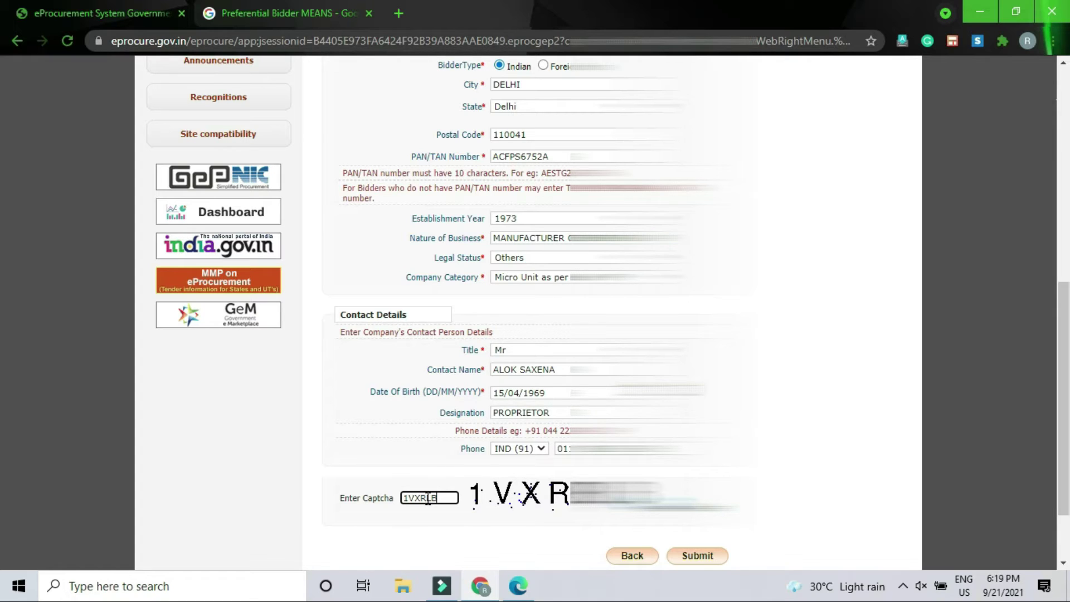
scroll(535, 312, "down", 1)
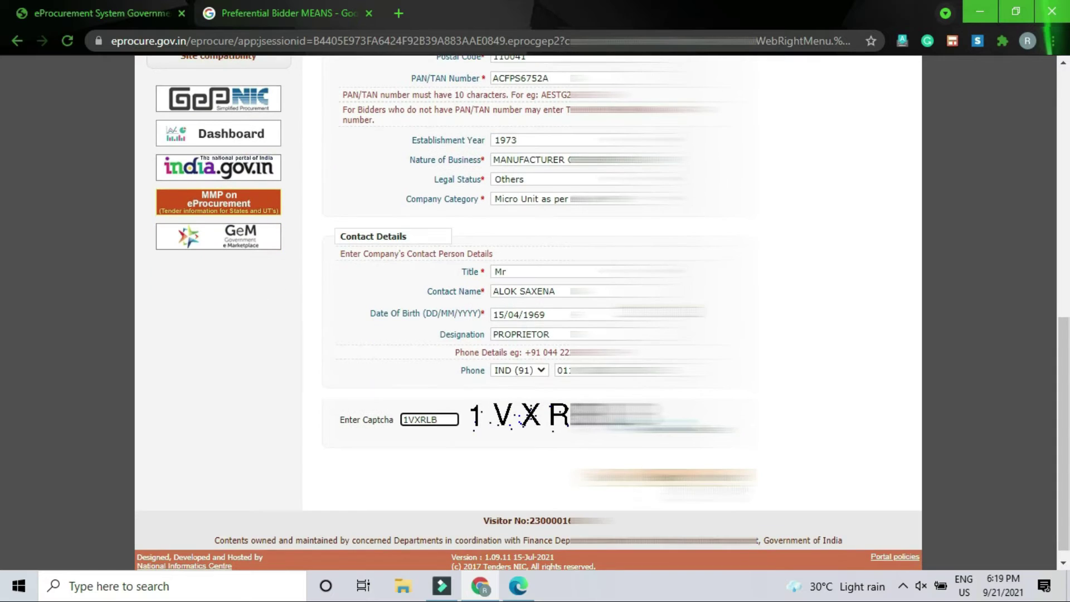
key("Return")
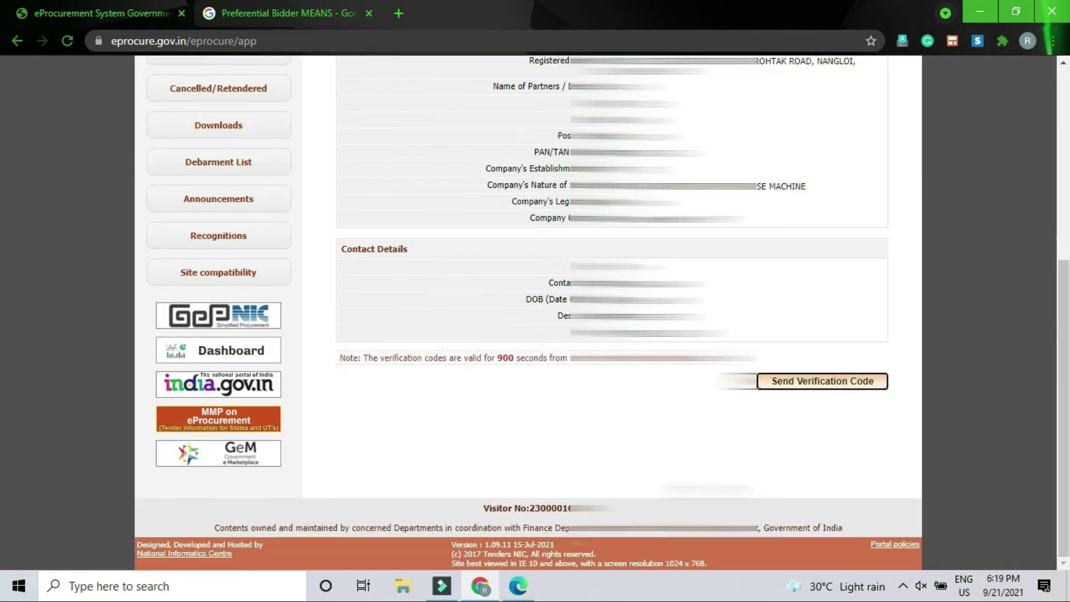
- Review the enrollment acknowledgement and send verification codes to mail and mobile
scroll(535, 312, "up", 6)
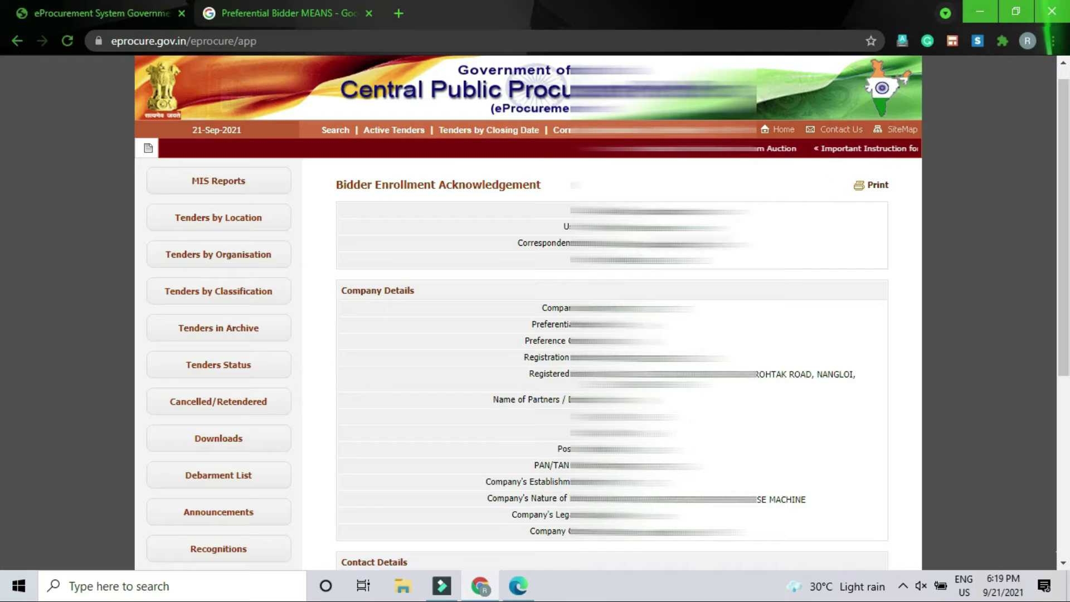
scroll(612, 312, "down", 4)
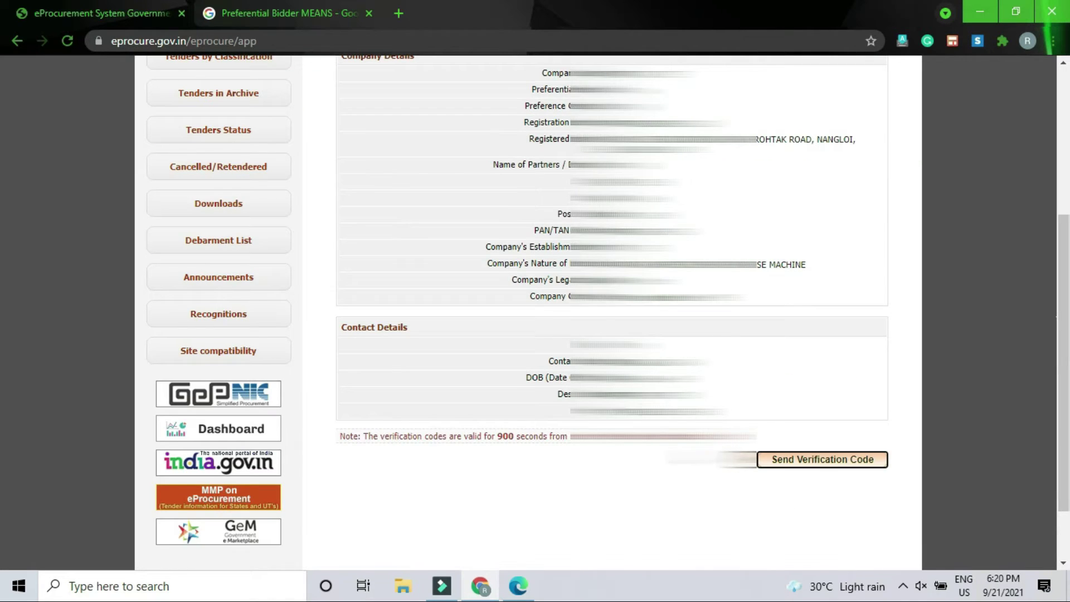
left_click(826, 465)
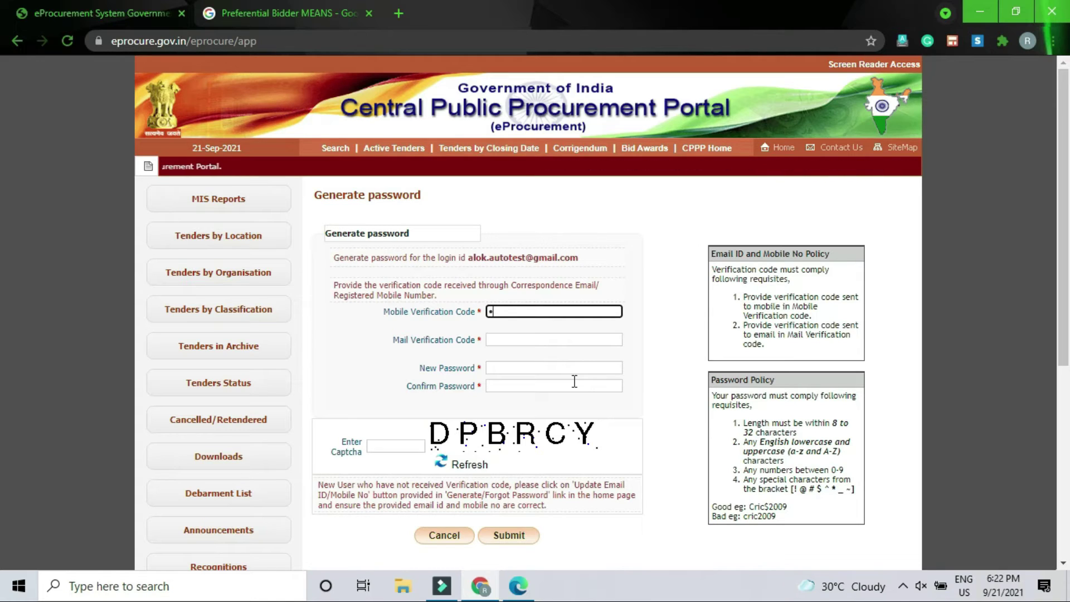
- Enter the mobile and mail verification codes, set and confirm the new password, fill the captcha, and submit
type("12")
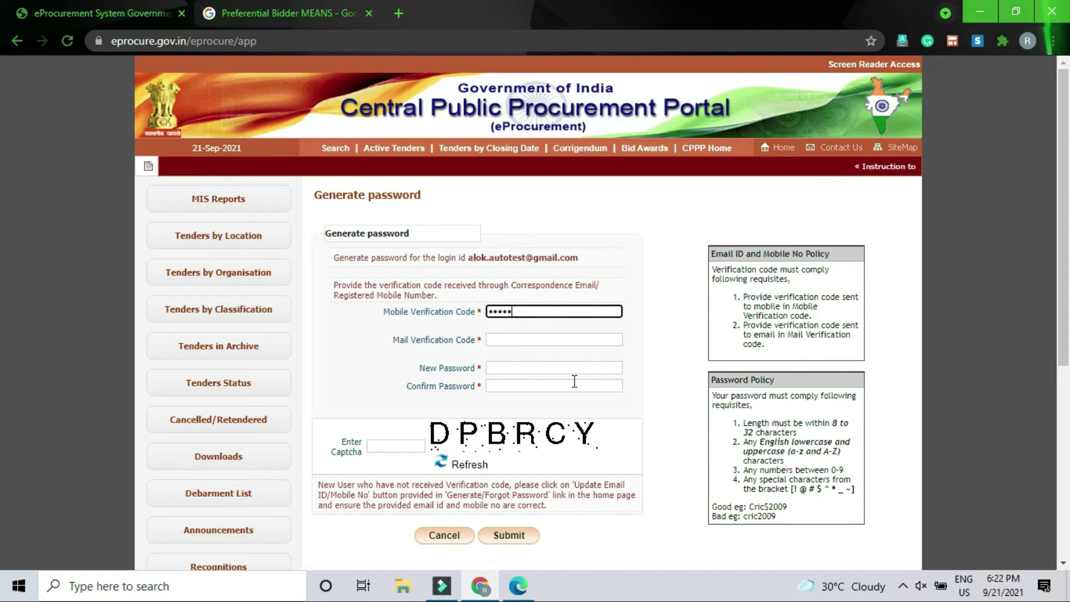
left_click(553, 341)
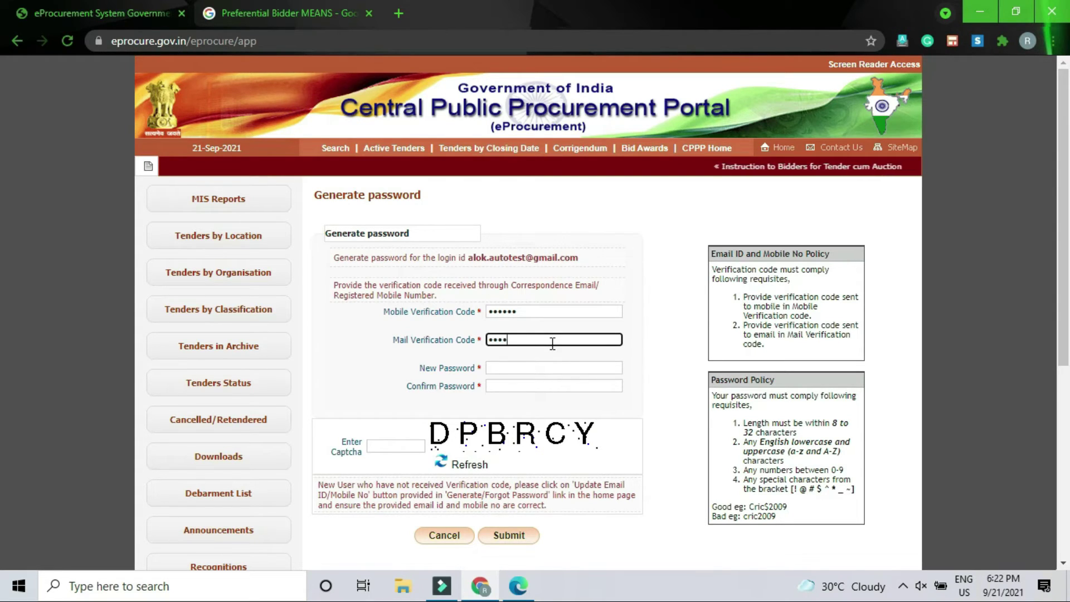
type("••••••")
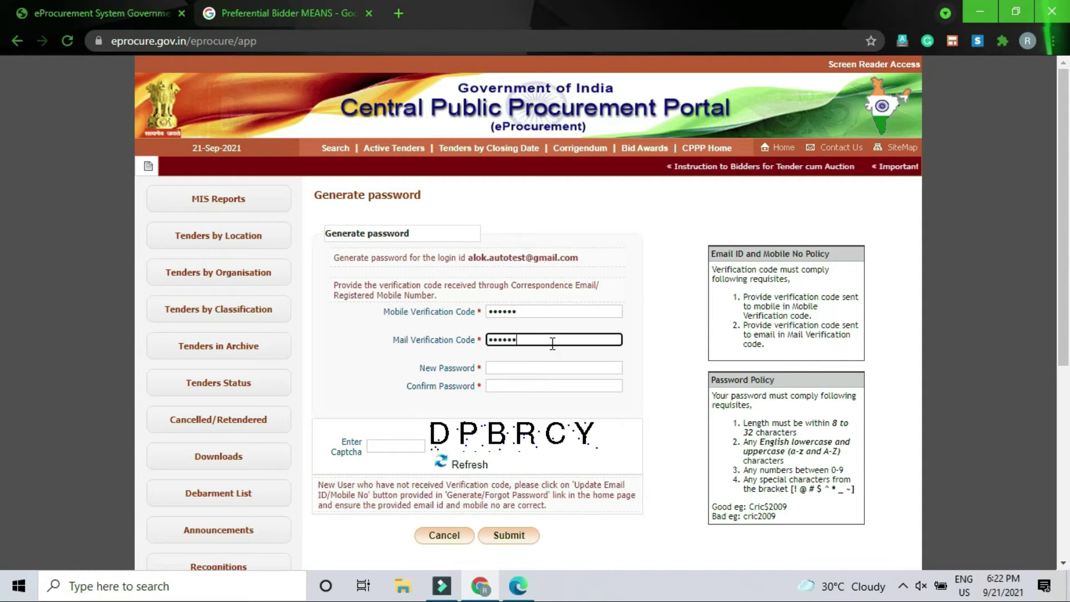
left_click(524, 369)
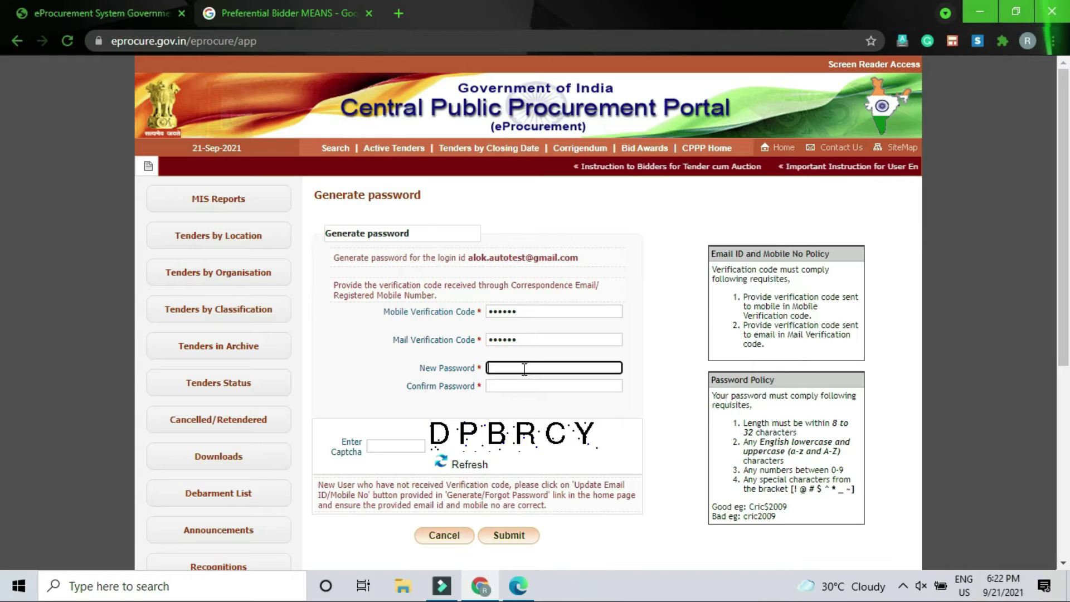
type("•")
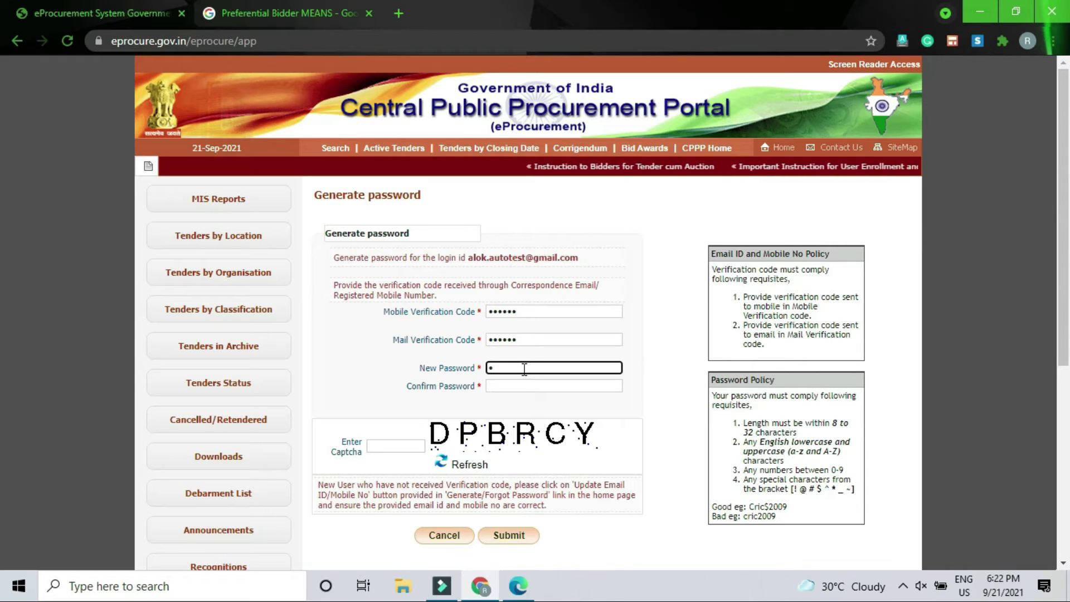
type("•••")
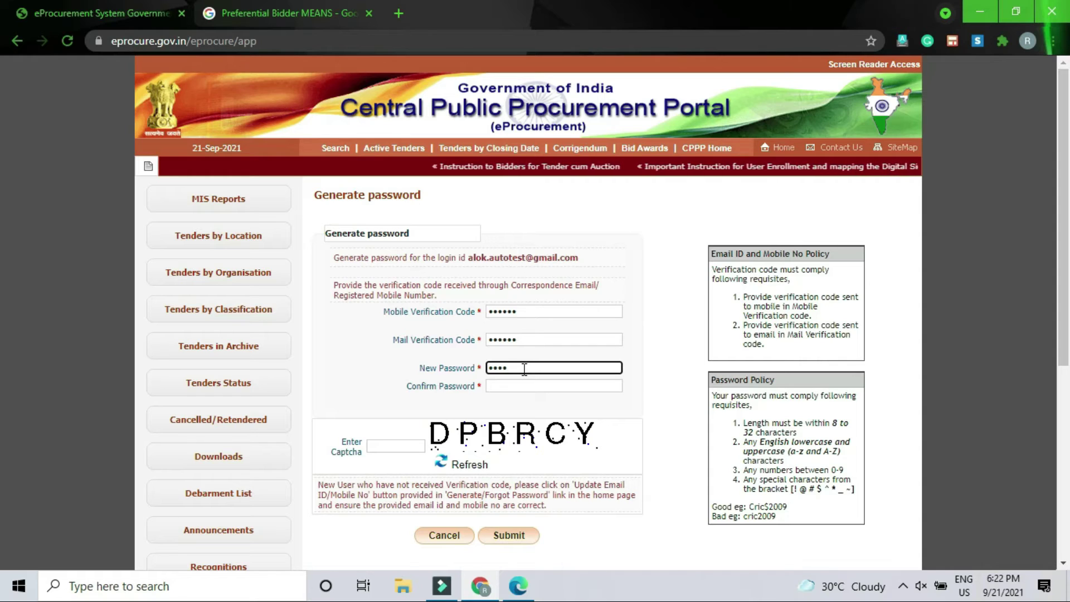
type("•••••••••")
left_click(616, 387)
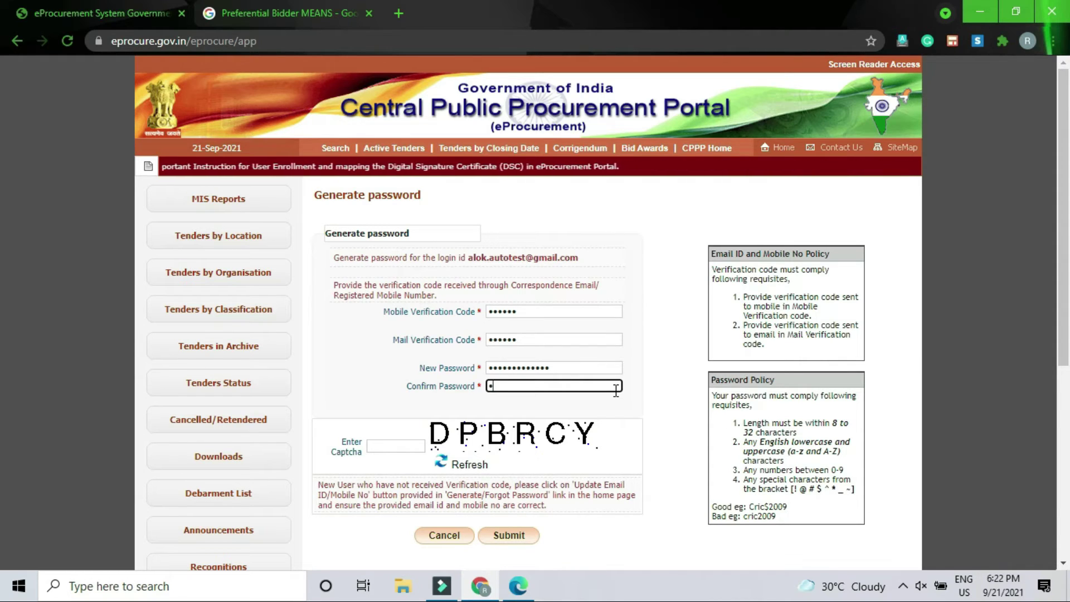
type("•••••••••••••")
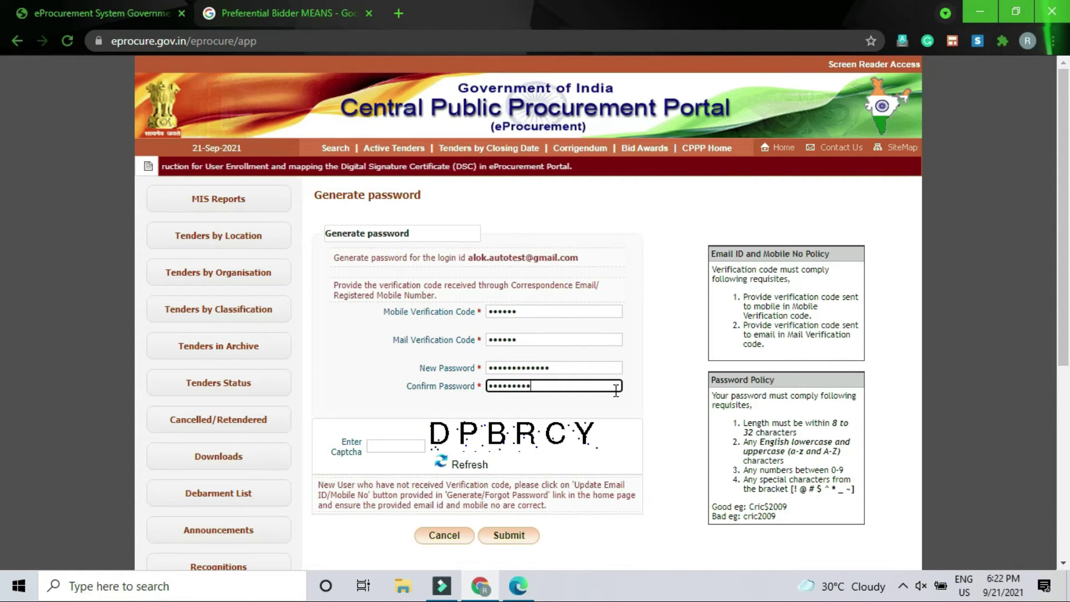
type("•")
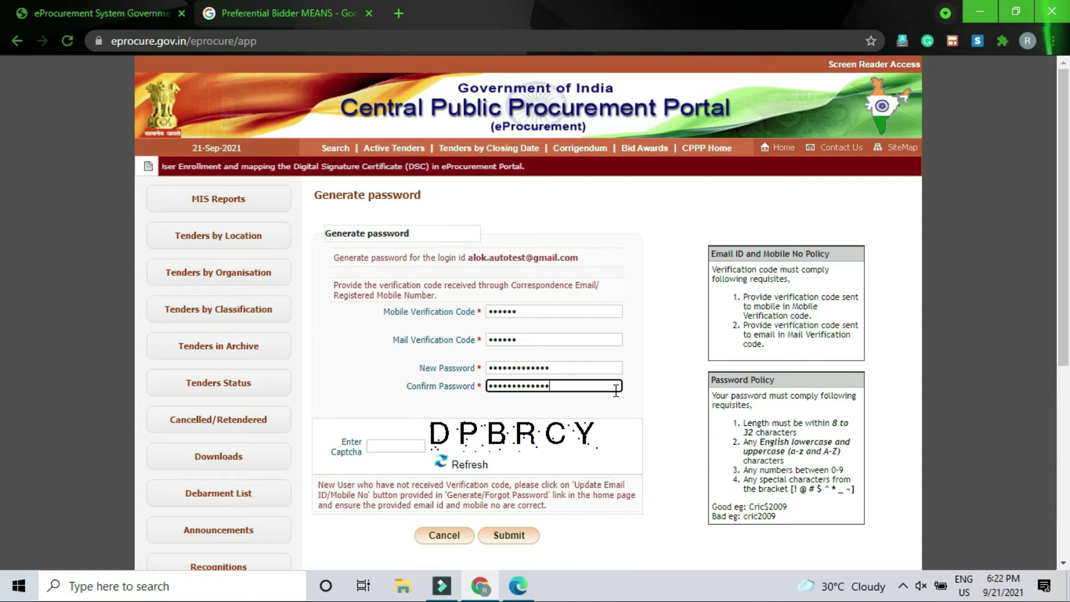
left_click(374, 448)
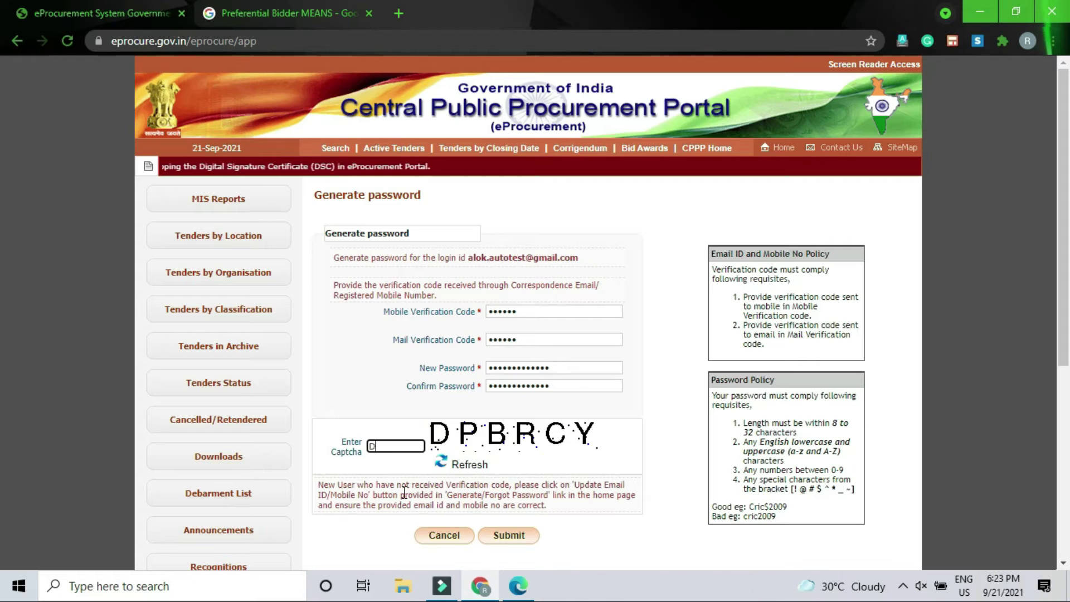
type("DPBRCY")
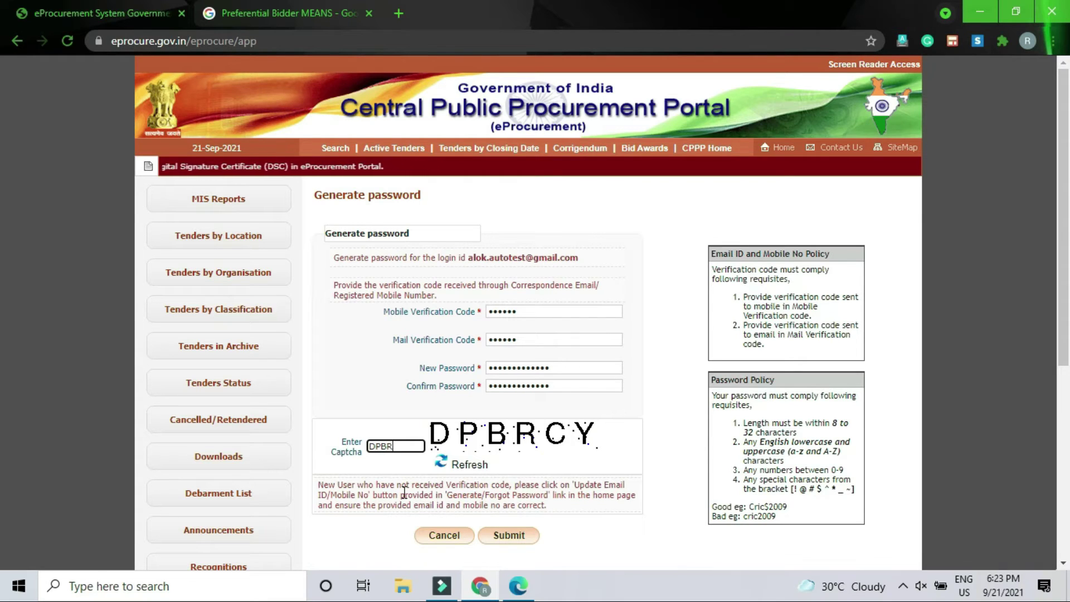
left_click(509, 536)
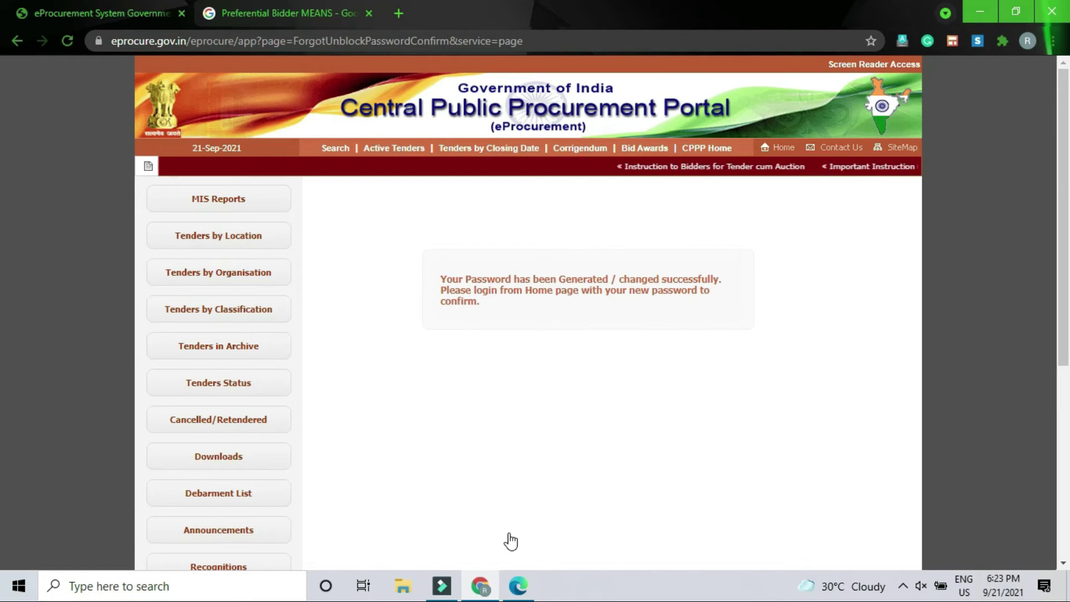
- Log in from the home page with the bidder's email, new password and captcha text
left_click(783, 148)
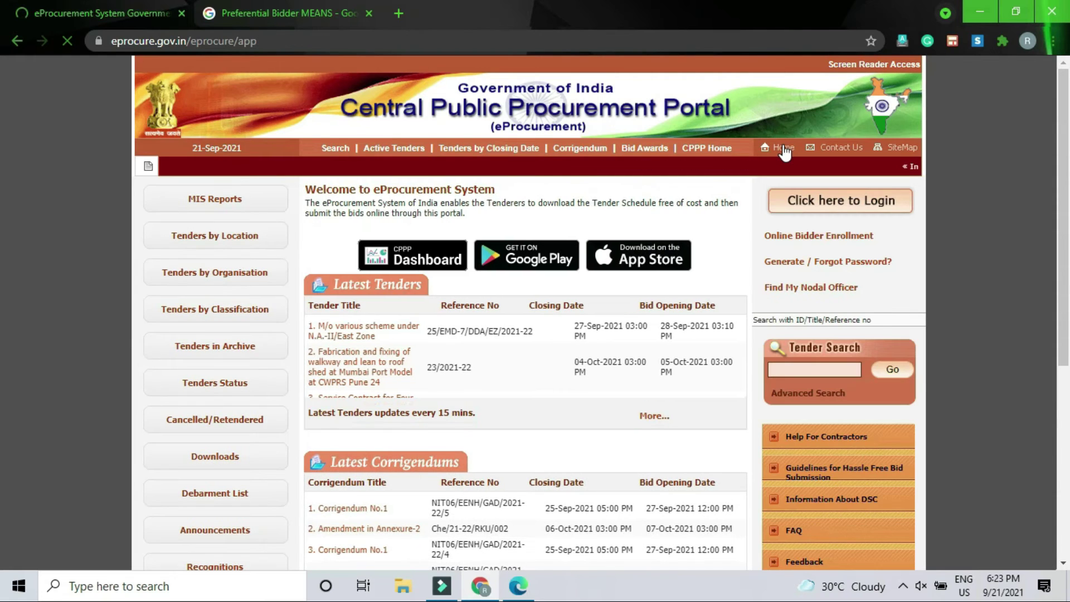
left_click(846, 207)
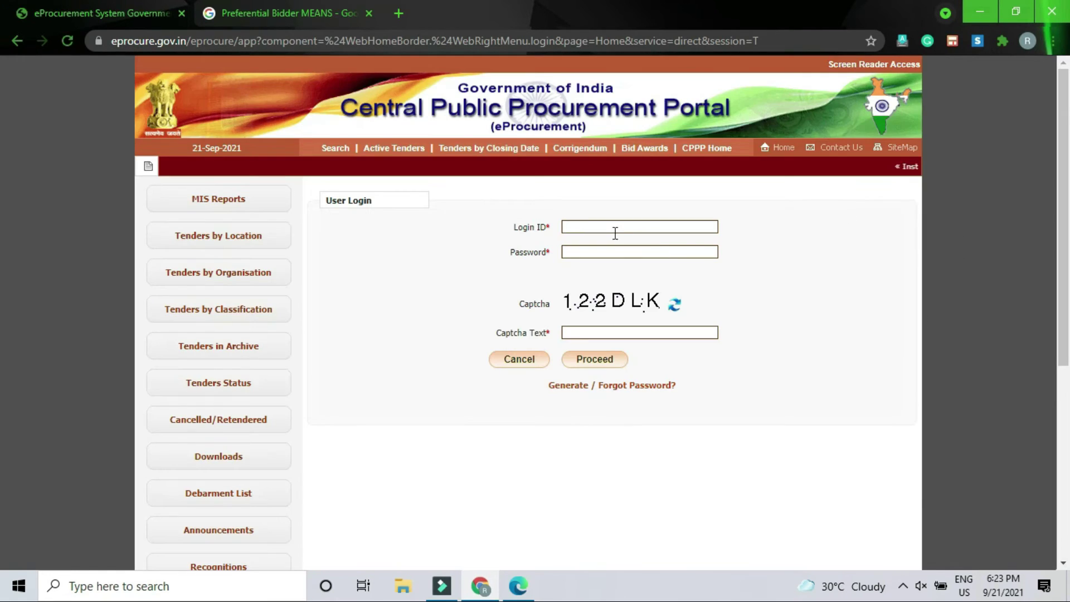
left_click(615, 230)
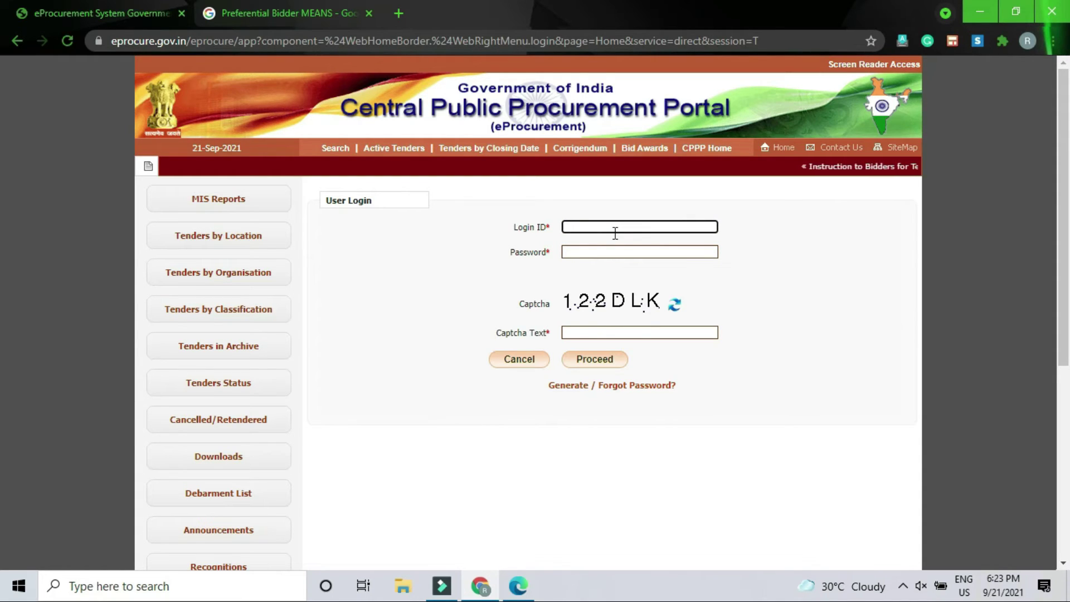
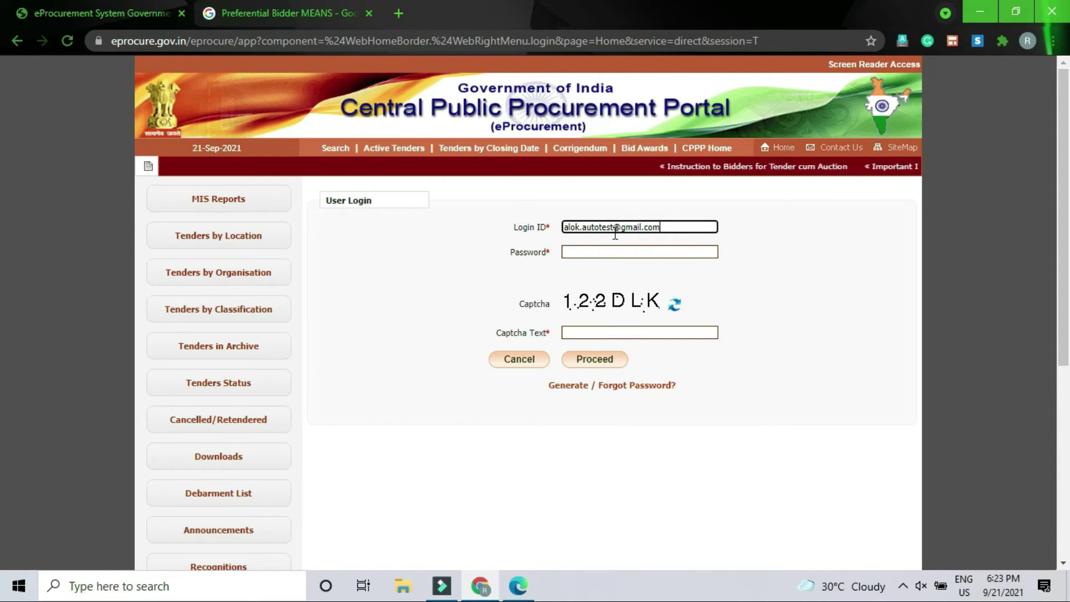
key("Tab")
type("********")
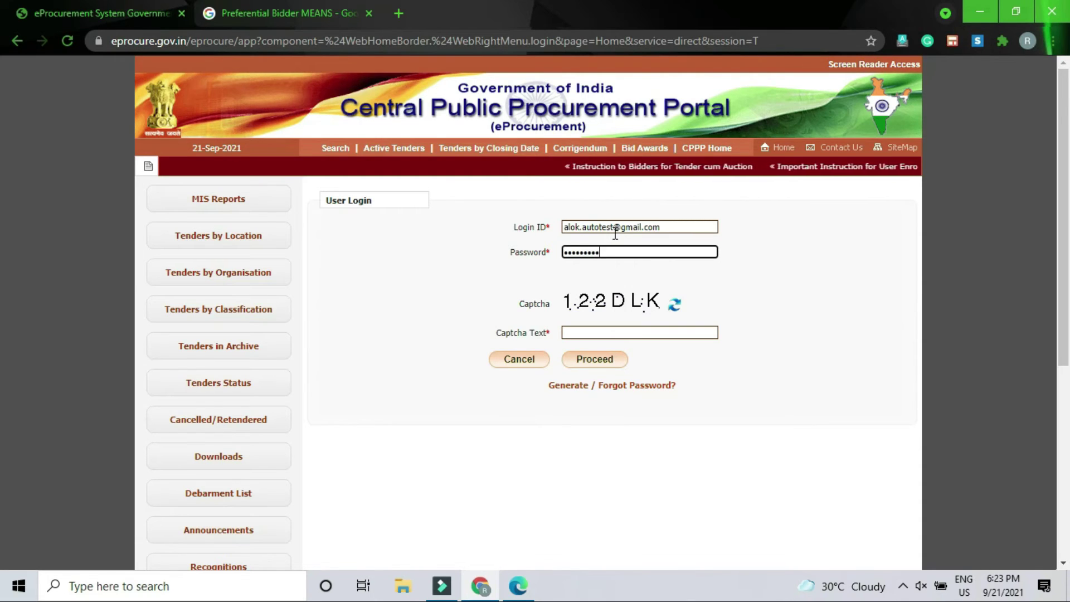
type("*****")
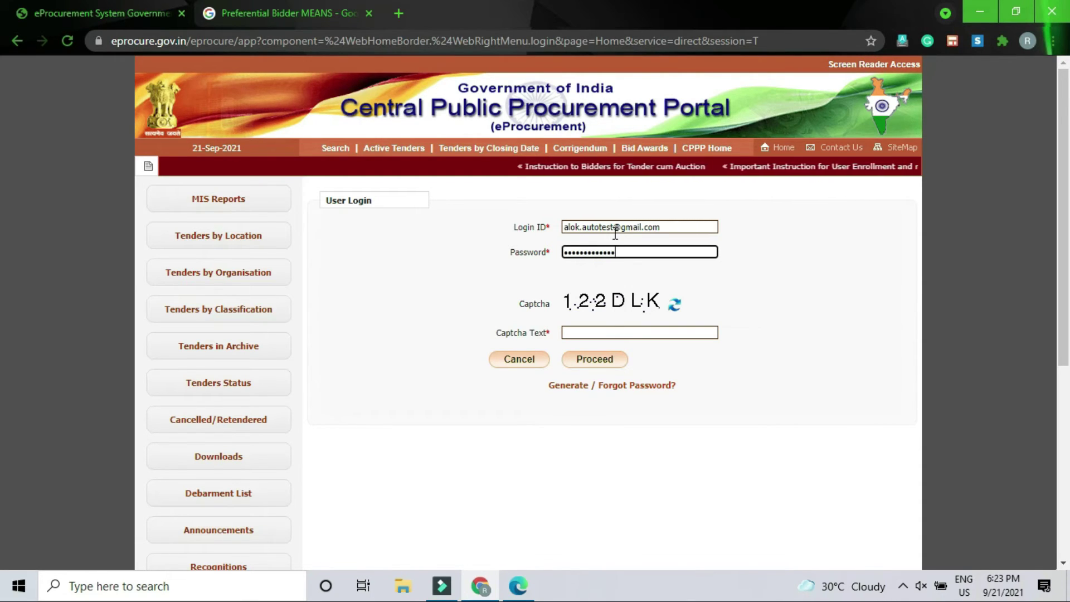
key("Tab")
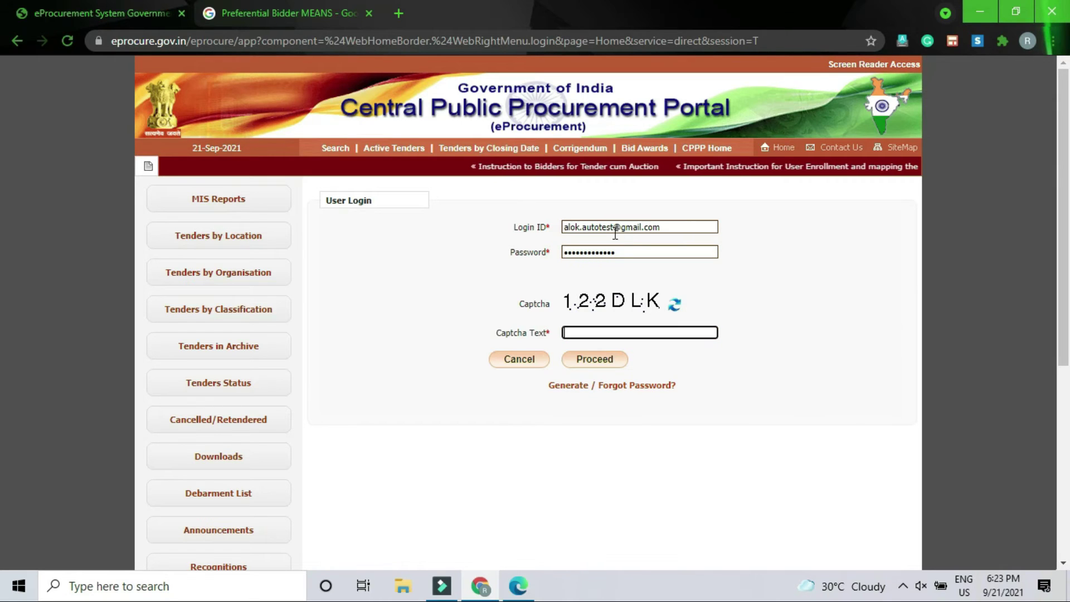
type("122")
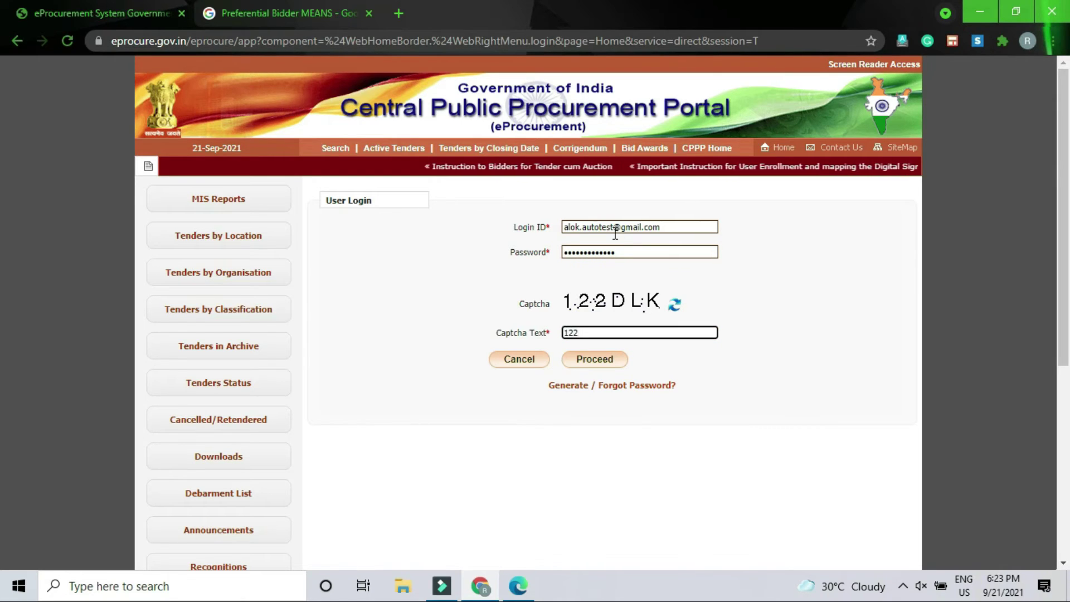
type("DLK")
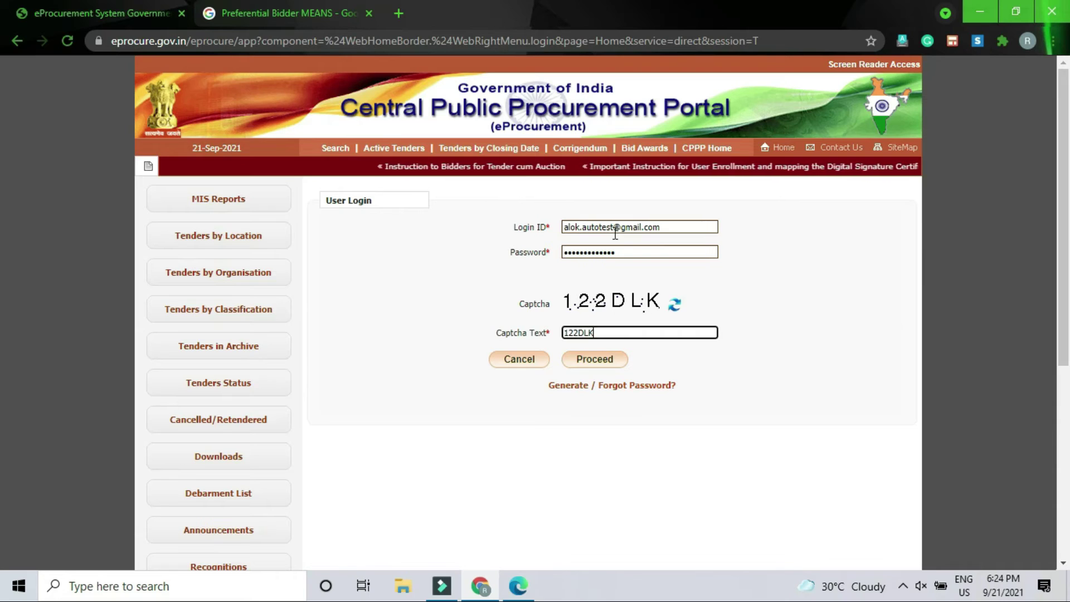
left_click(591, 360)
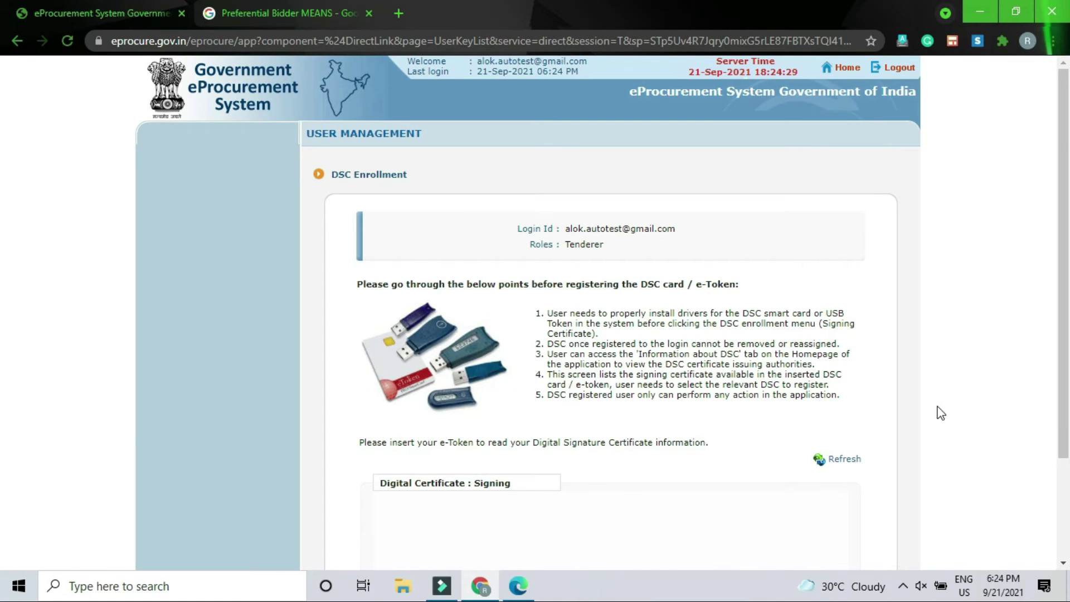
- Scroll down the DSC Enrollment page to read the enrollment instructions down to the footer
scroll(512, 387, "down", 3)
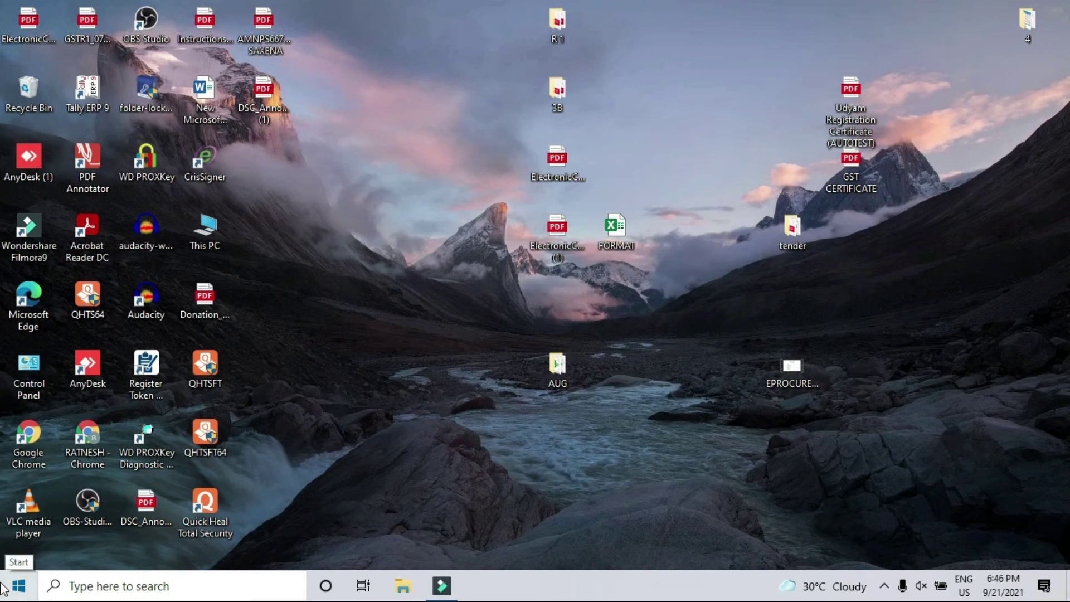
- Search the Start menu for 'INTE' and launch Internet Explorer
left_click(5, 587)
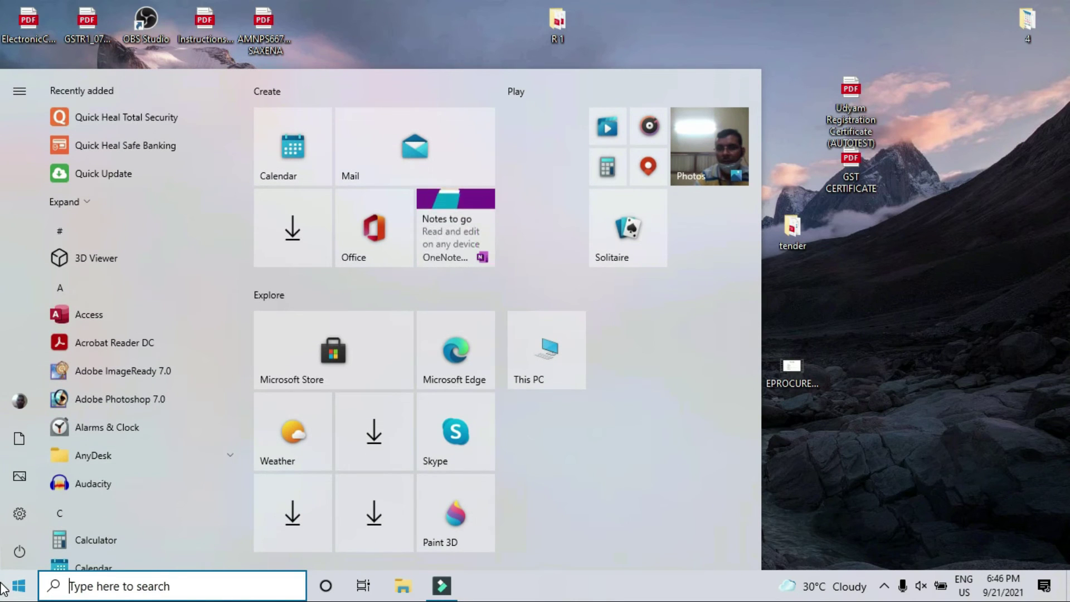
type("INT")
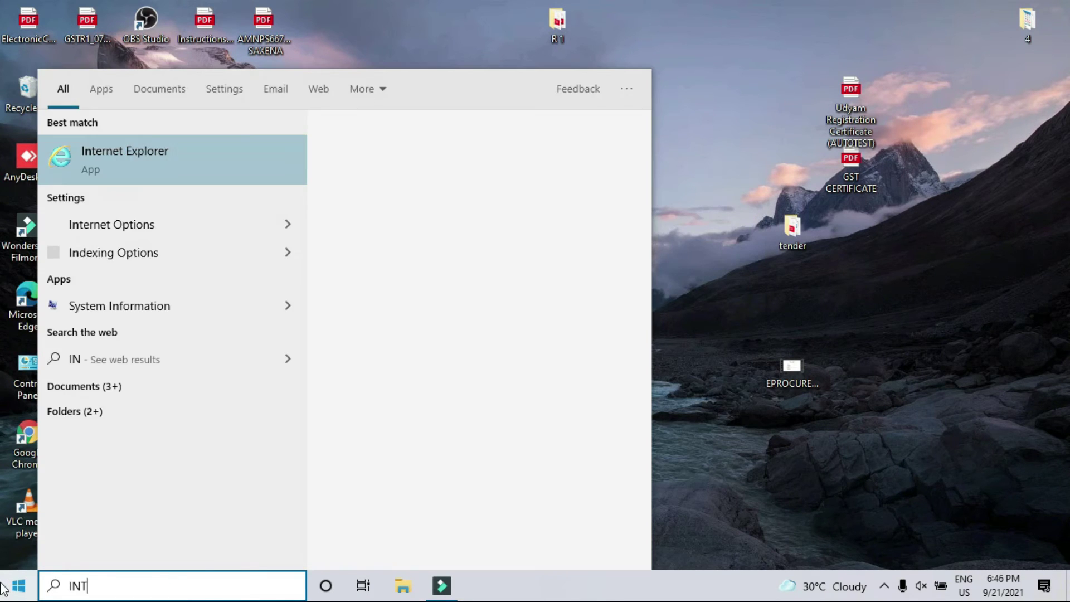
type("E")
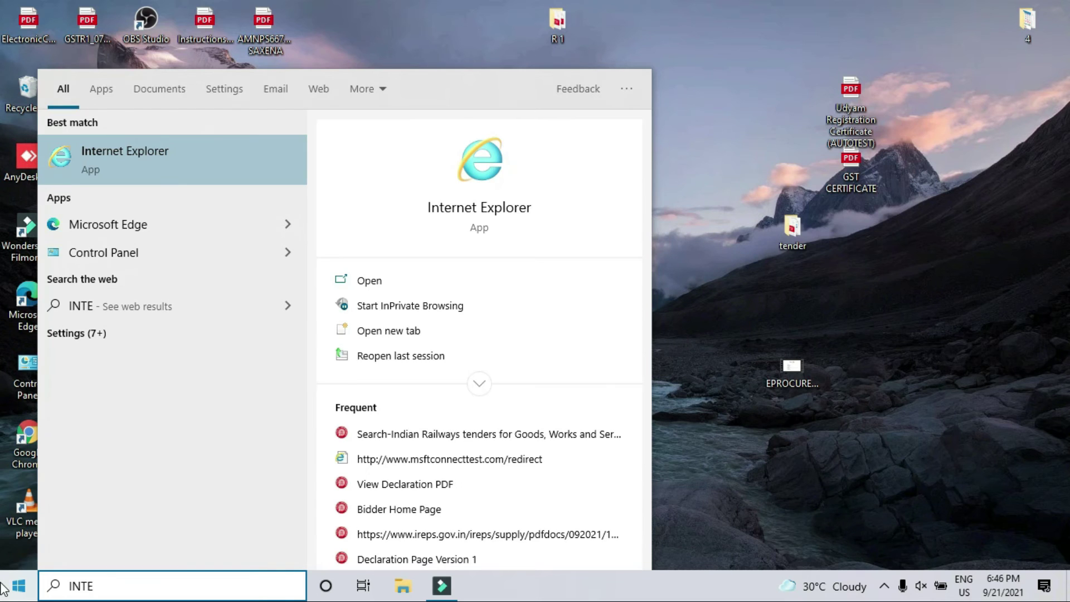
left_click(122, 169)
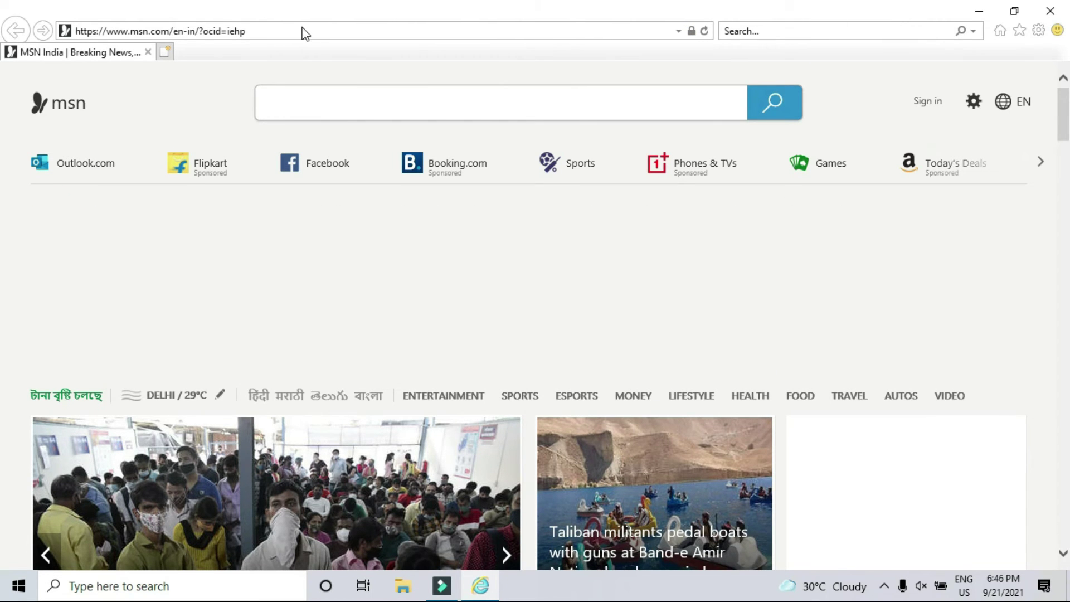
- Google 'central public procurement portal' and open the eProcurement System Government of India result
left_click(306, 32)
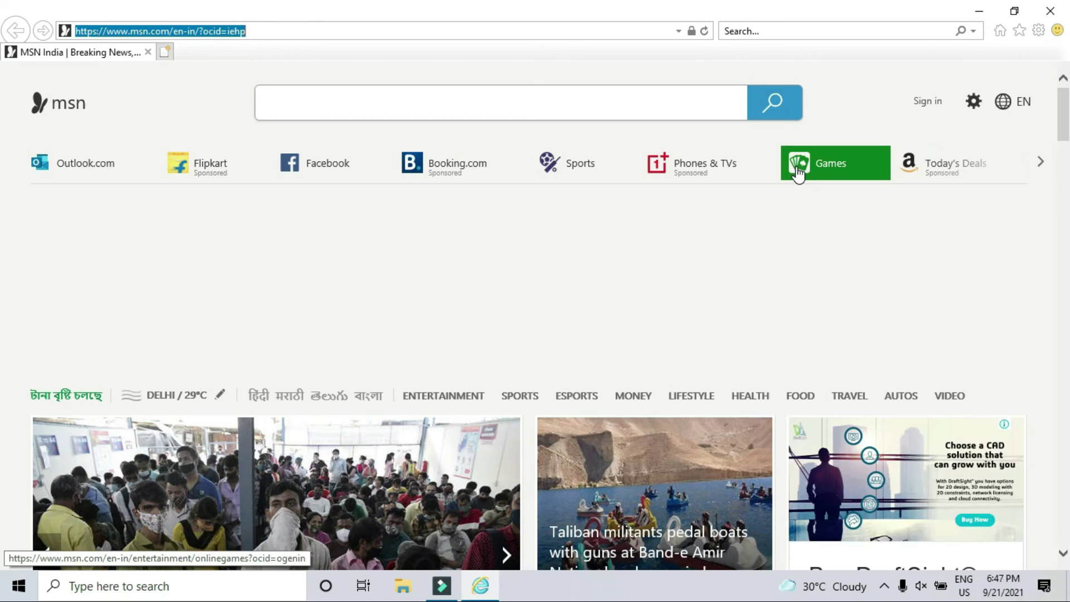
mouse_move(800, 174)
type("www.")
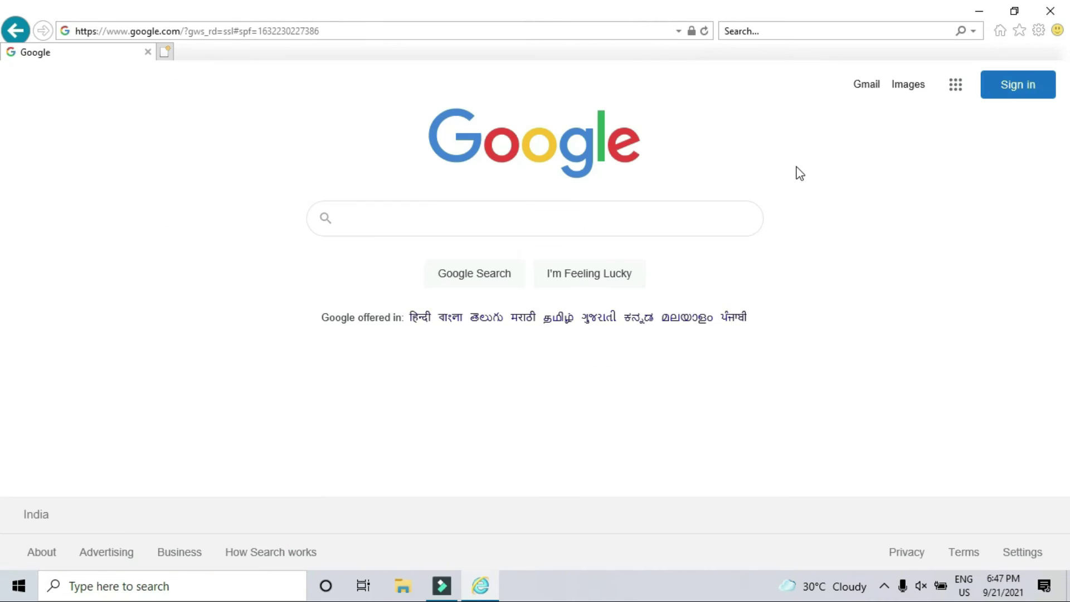
left_click(546, 227)
type("cen")
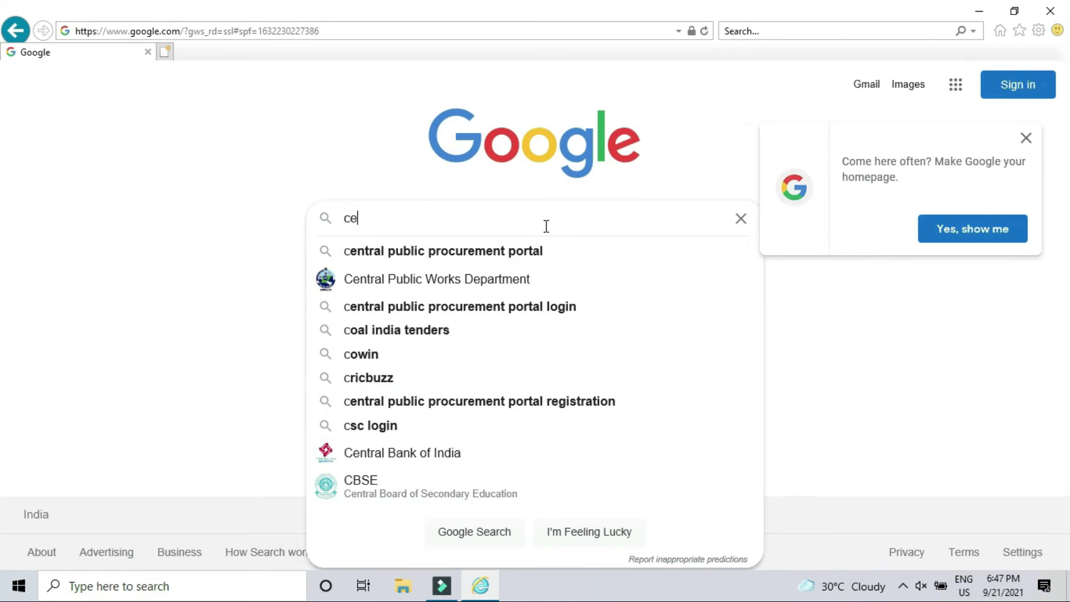
left_click(512, 254)
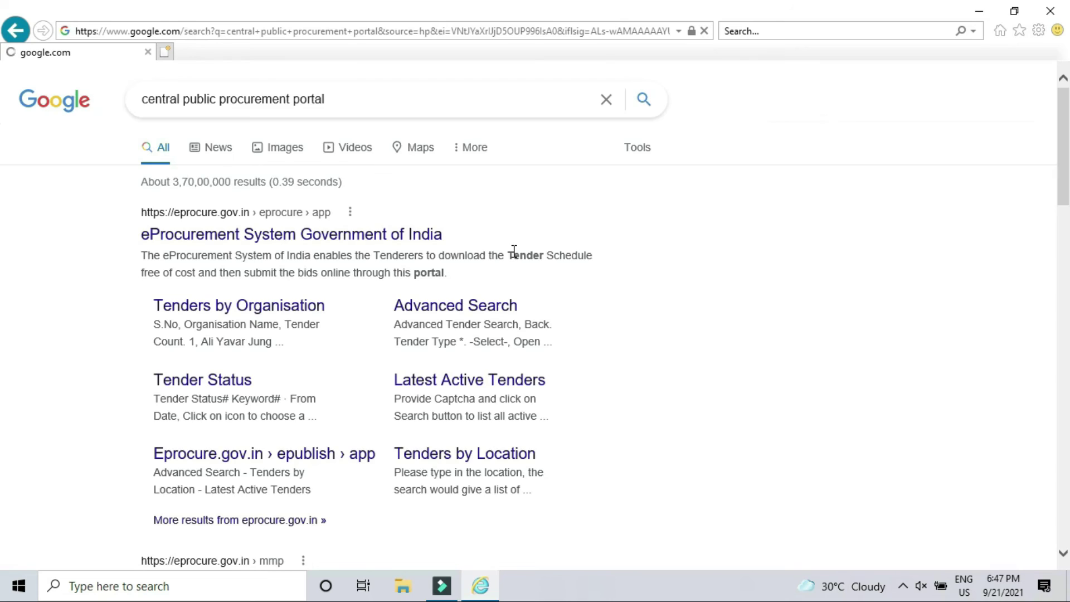
left_click(292, 237)
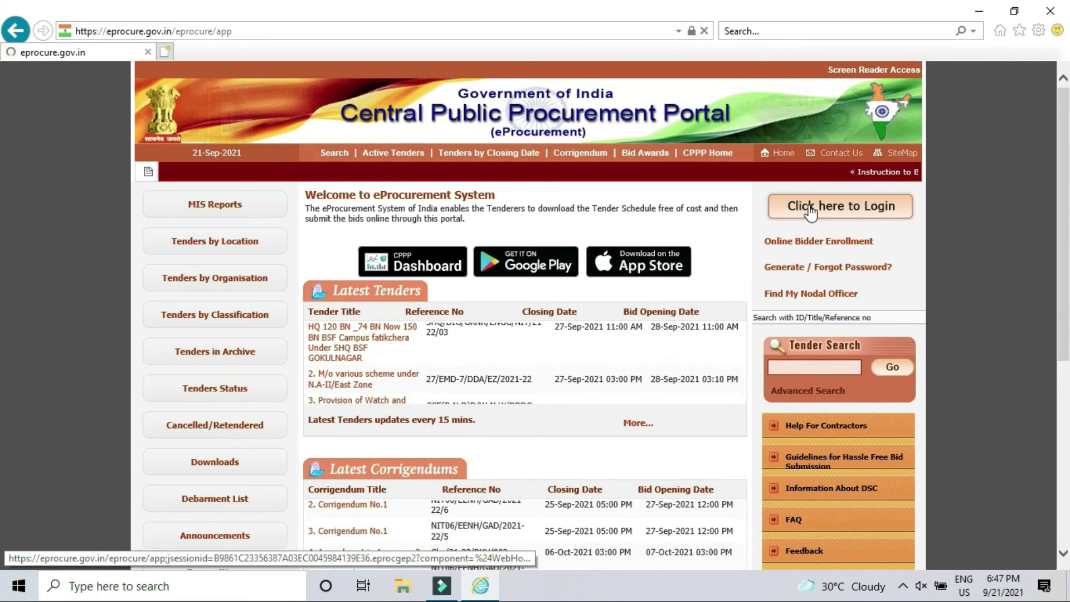
- Open the portal login page and enter the bidder's login ID and password
left_click(811, 212)
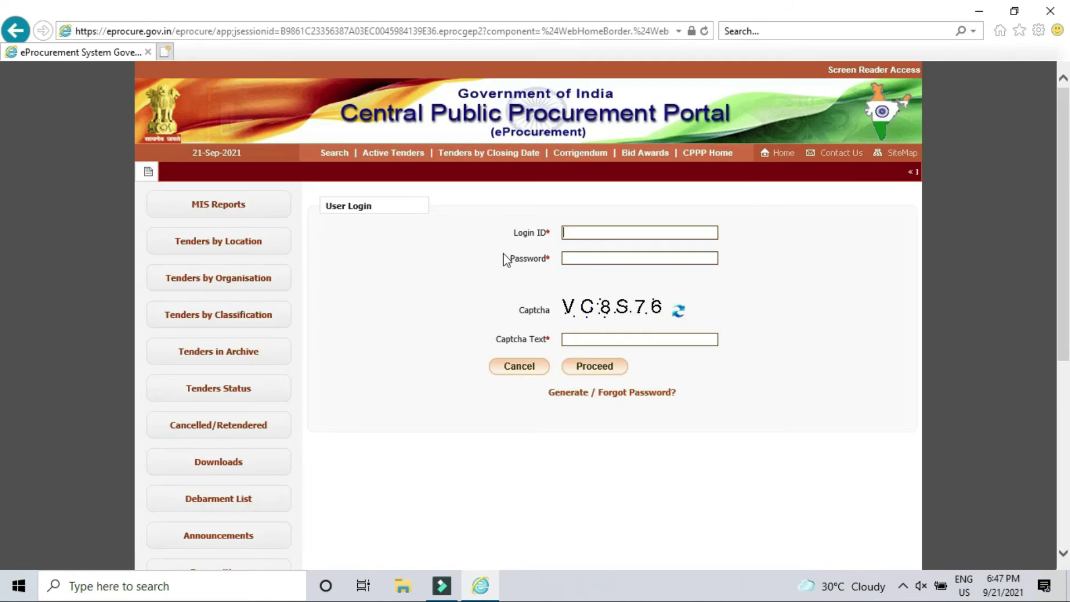
left_click(597, 238)
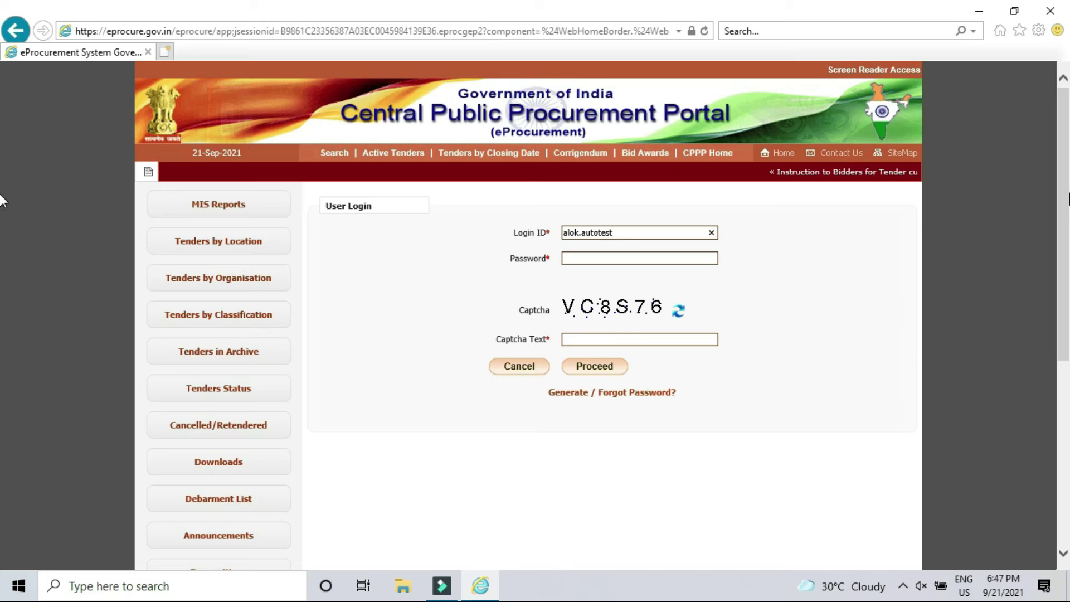
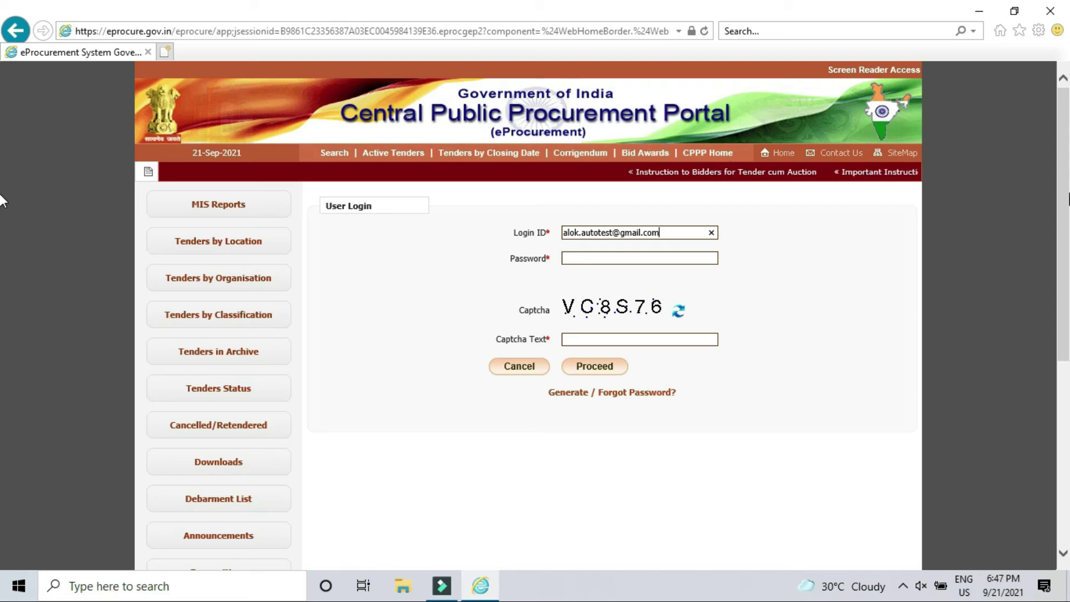
key("Tab")
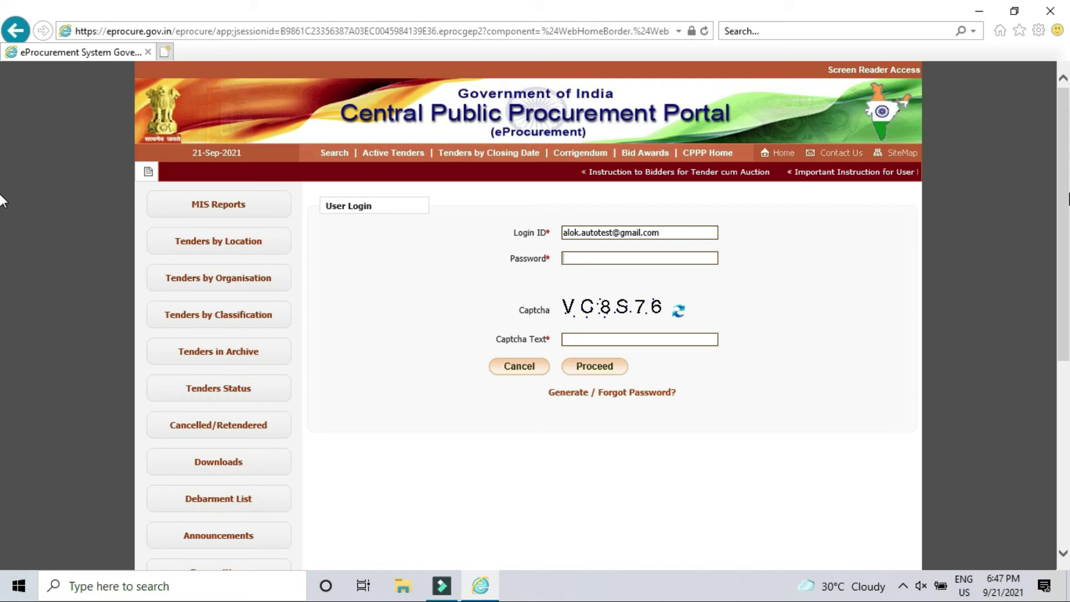
type("*")
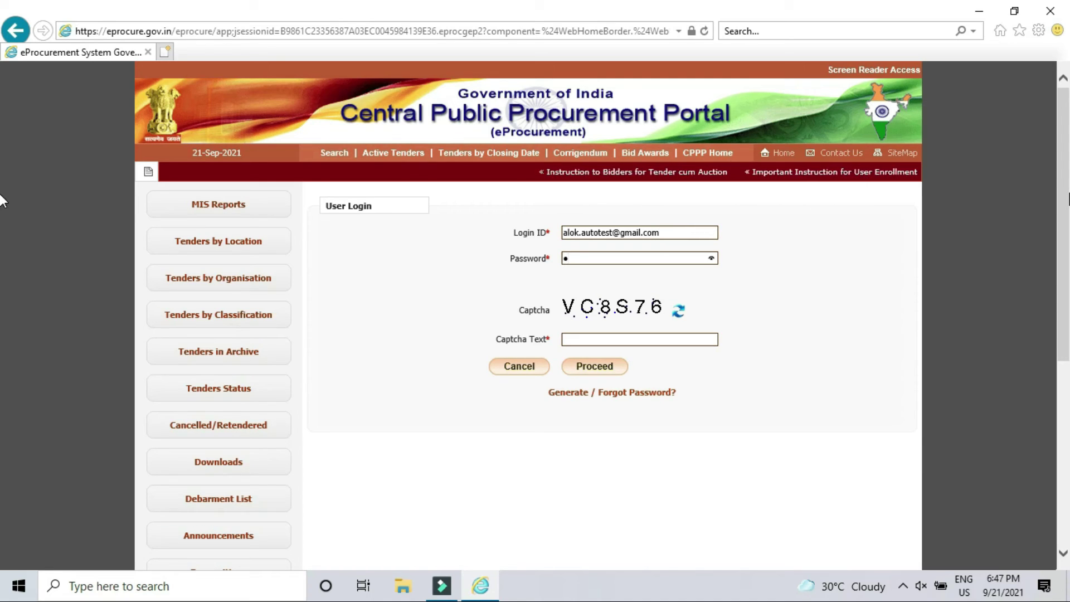
type("*****")
key("BackSpace")
key("BackSpace")
key("BackSpace")
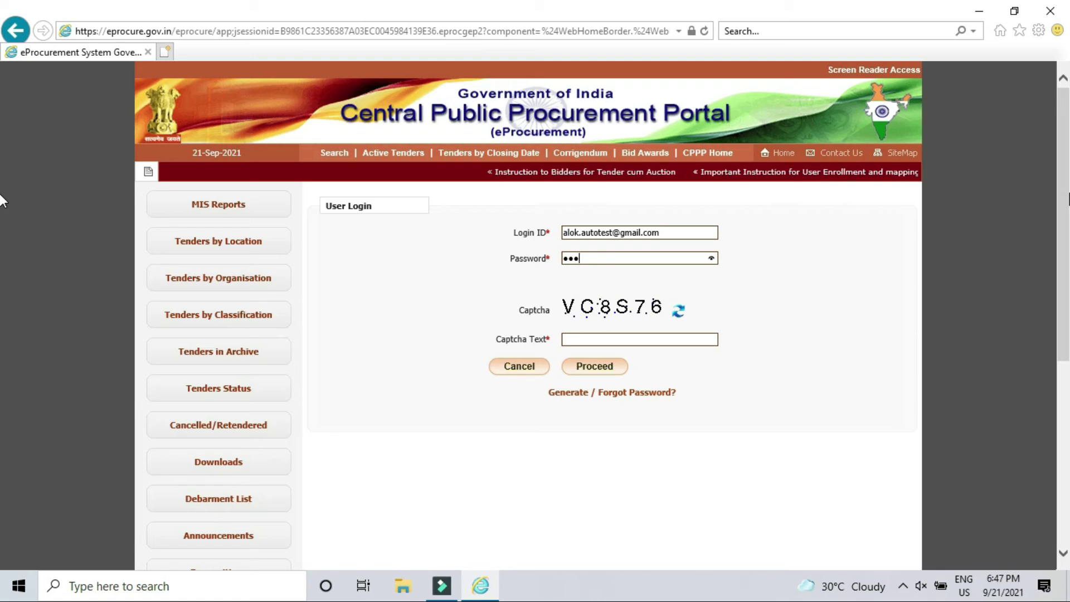
key("BackSpace")
key("BackSpace")
key("BackSpace")
type("***")
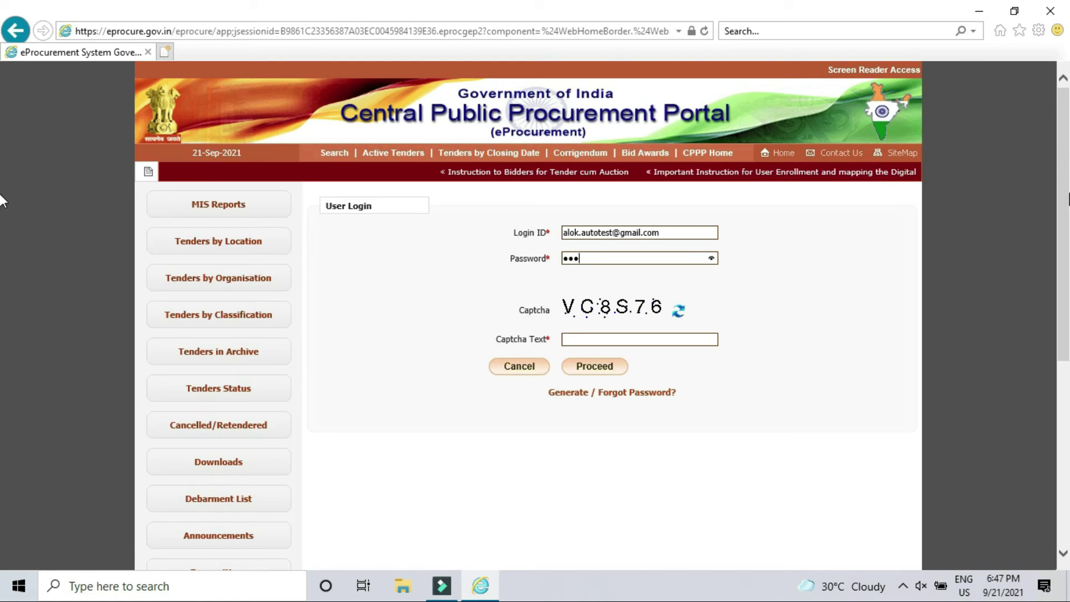
type("*****")
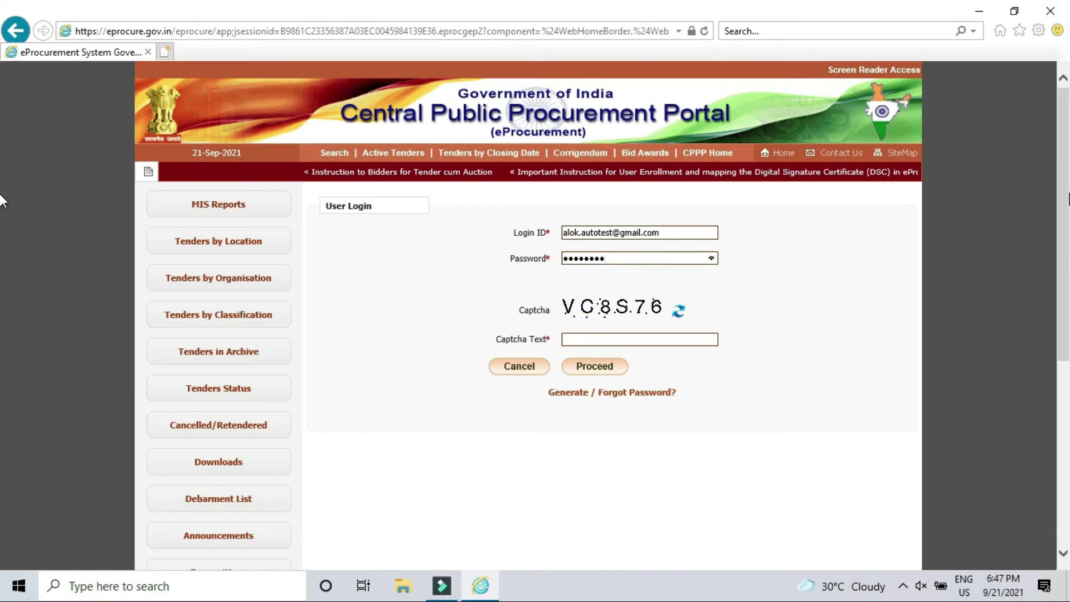
type("****")
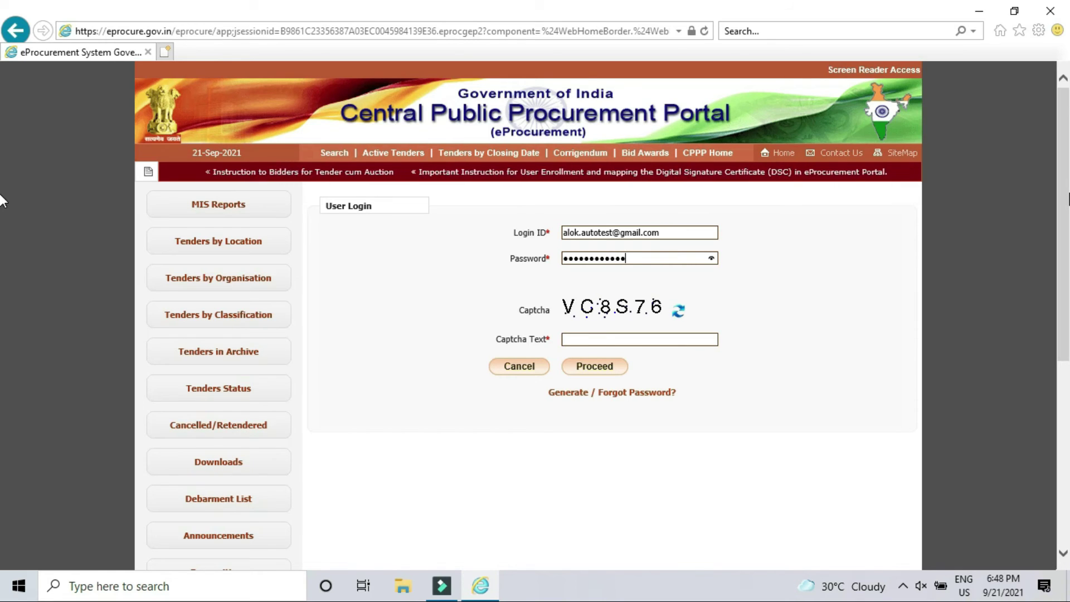
type("*")
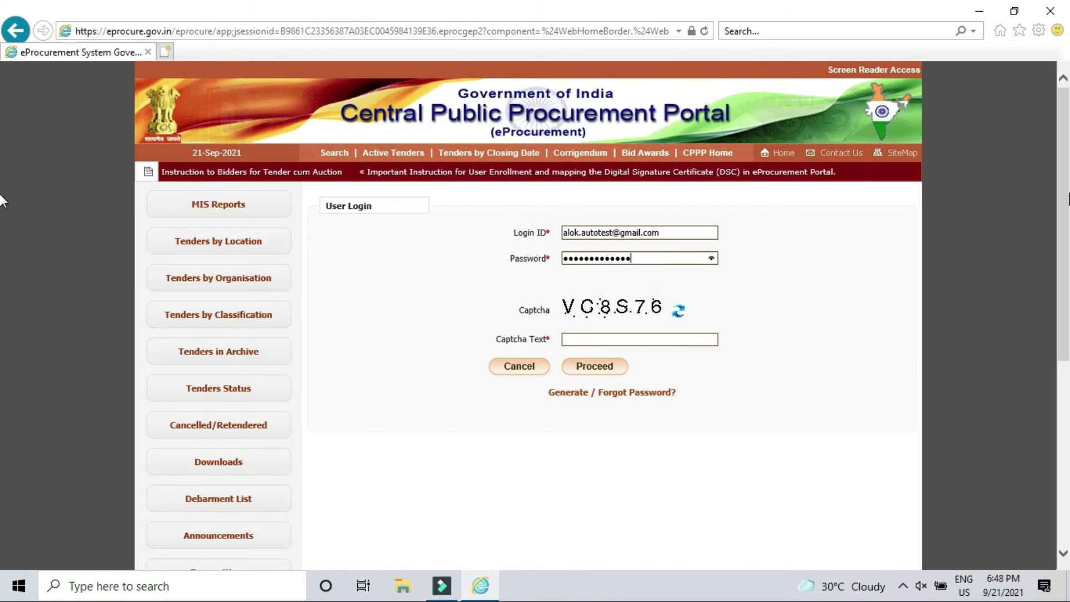
- Fill in the captcha text and submit the login with Proceed
left_click(667, 343)
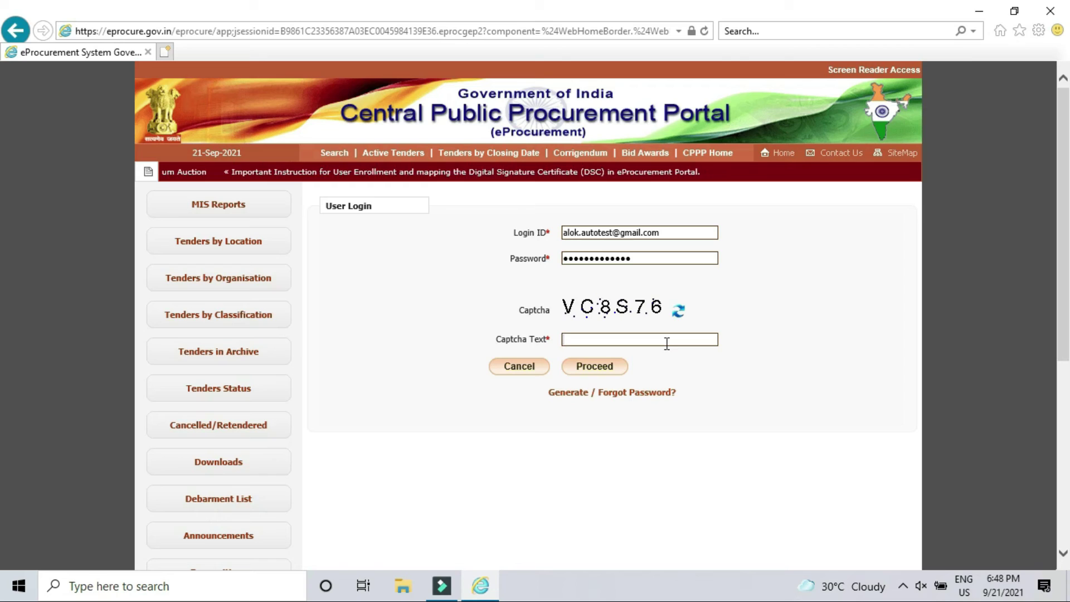
type("VC8")
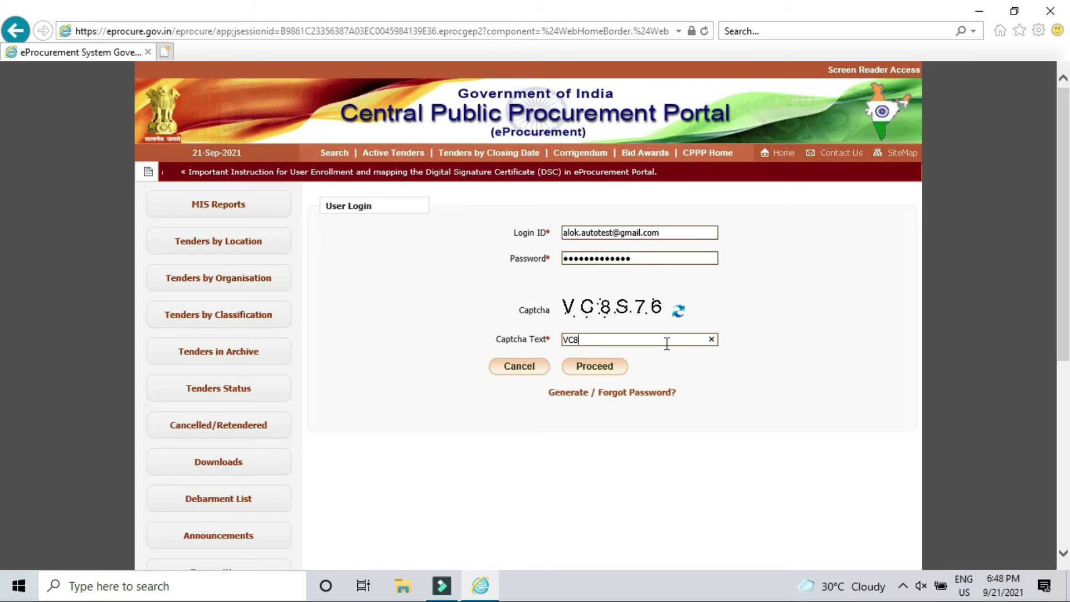
type("S76")
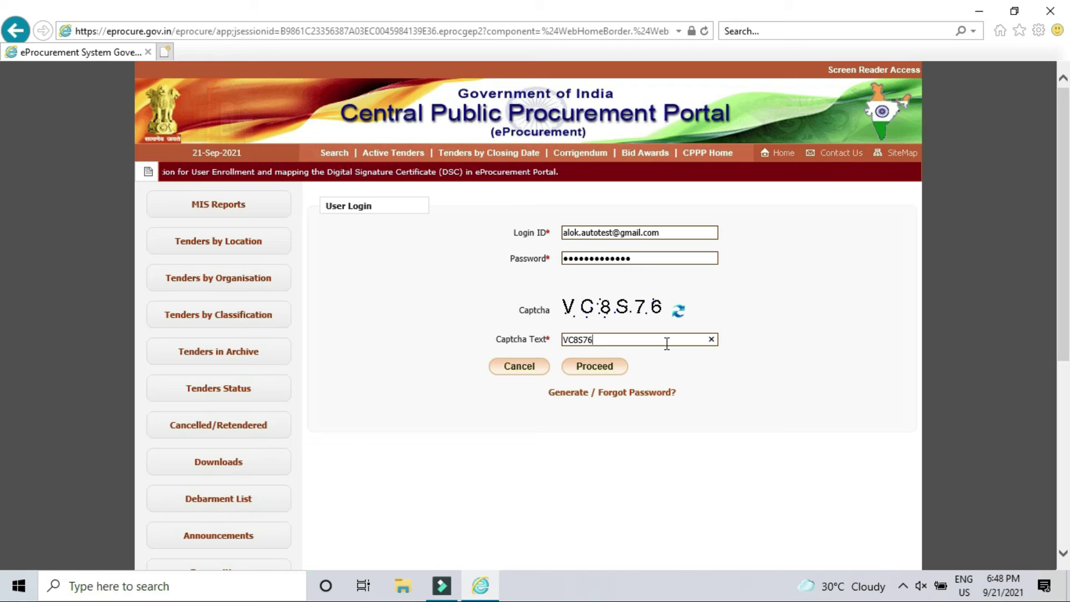
left_click(595, 366)
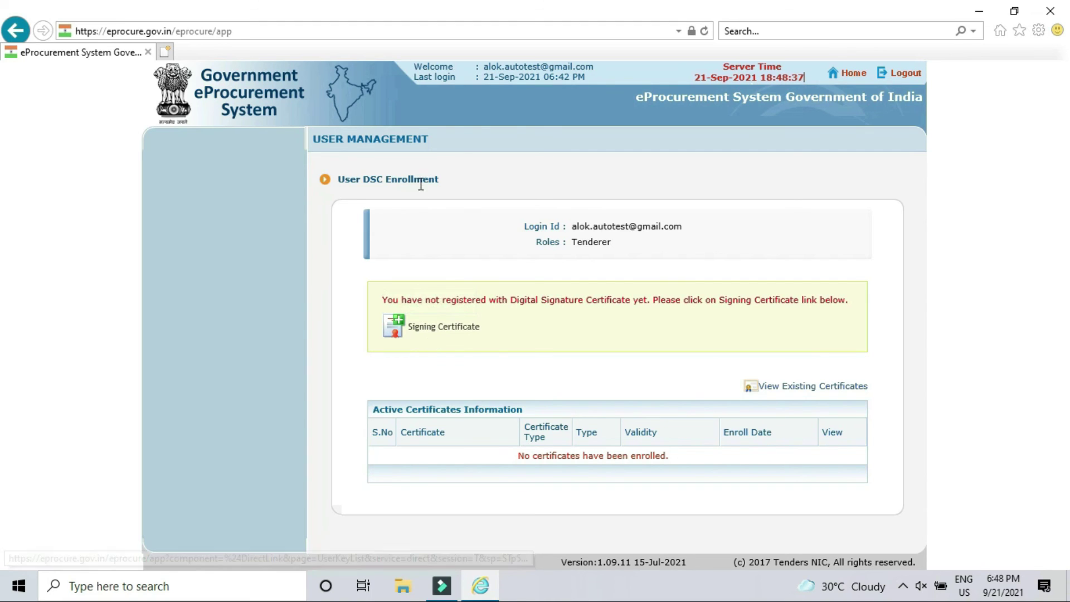
- Open Signing Certificate enrollment and allow the Java applet to read the e-Token certificates
left_click(433, 333)
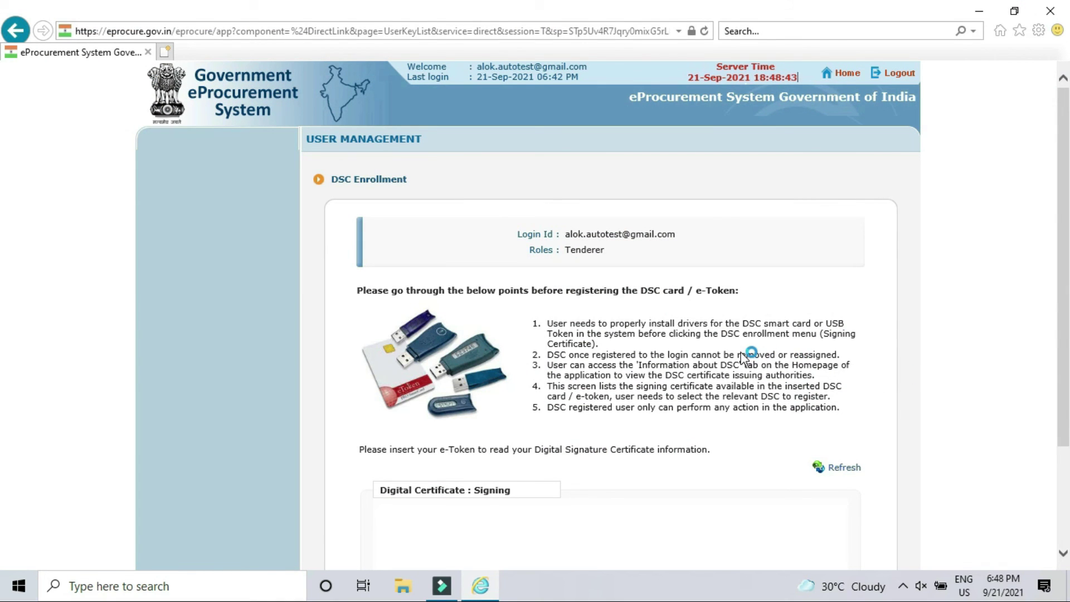
scroll(743, 357, "down", 2)
scroll(741, 353, "down", 1)
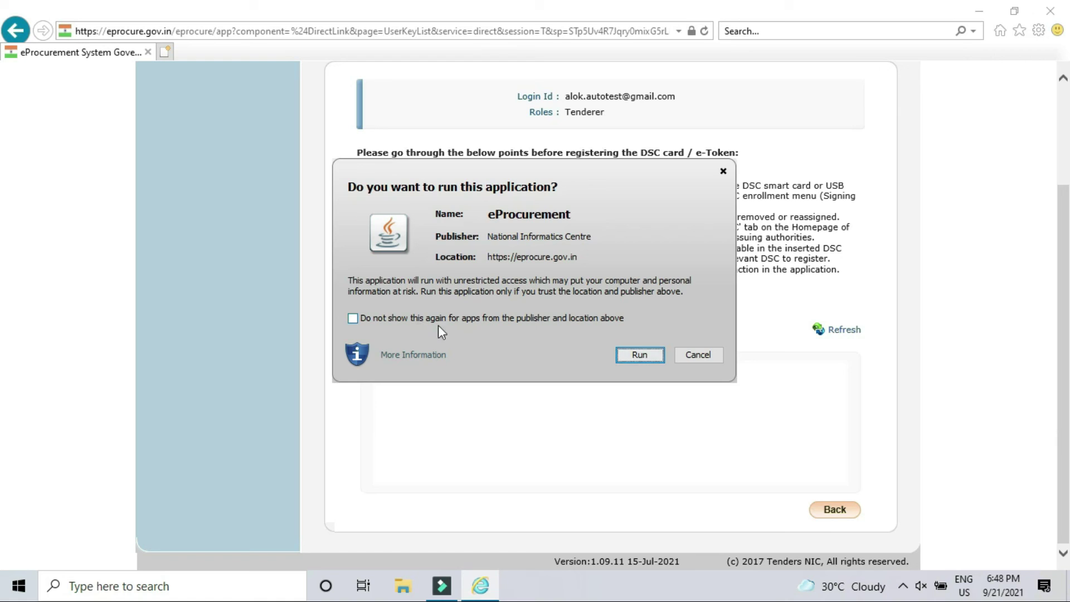
left_click(643, 360)
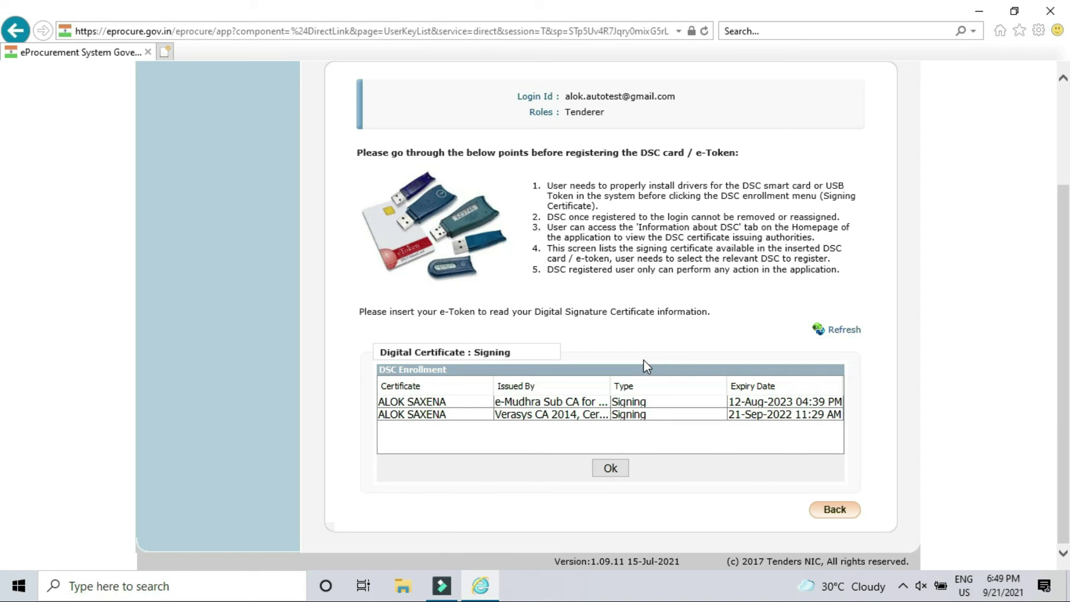
- Enroll the e-Mudhra certificate expiring 12-Aug-2023 and acknowledge the success message
left_click(575, 404)
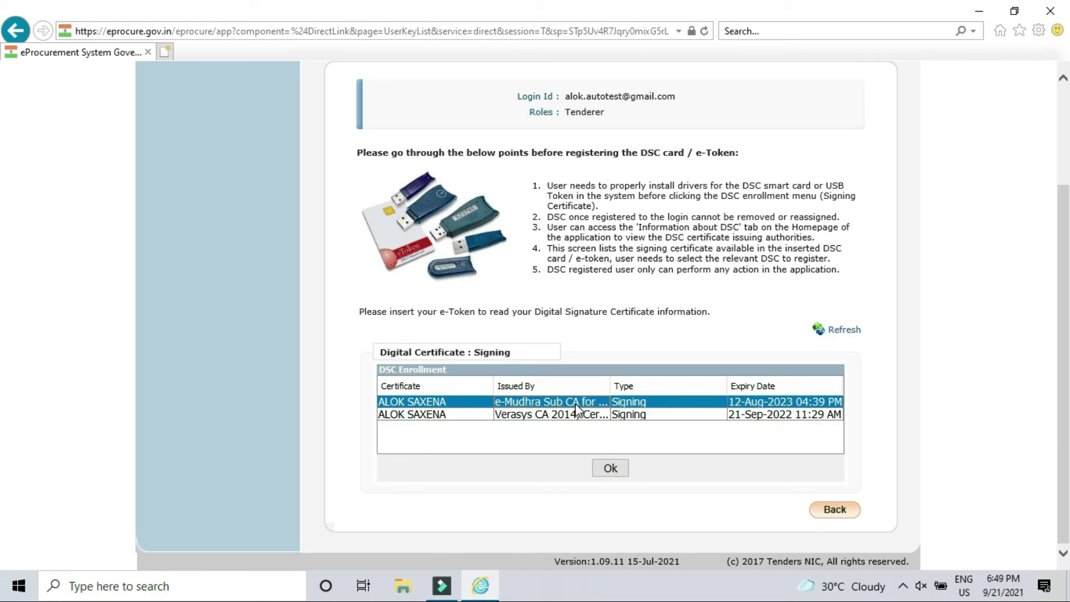
left_click(612, 469)
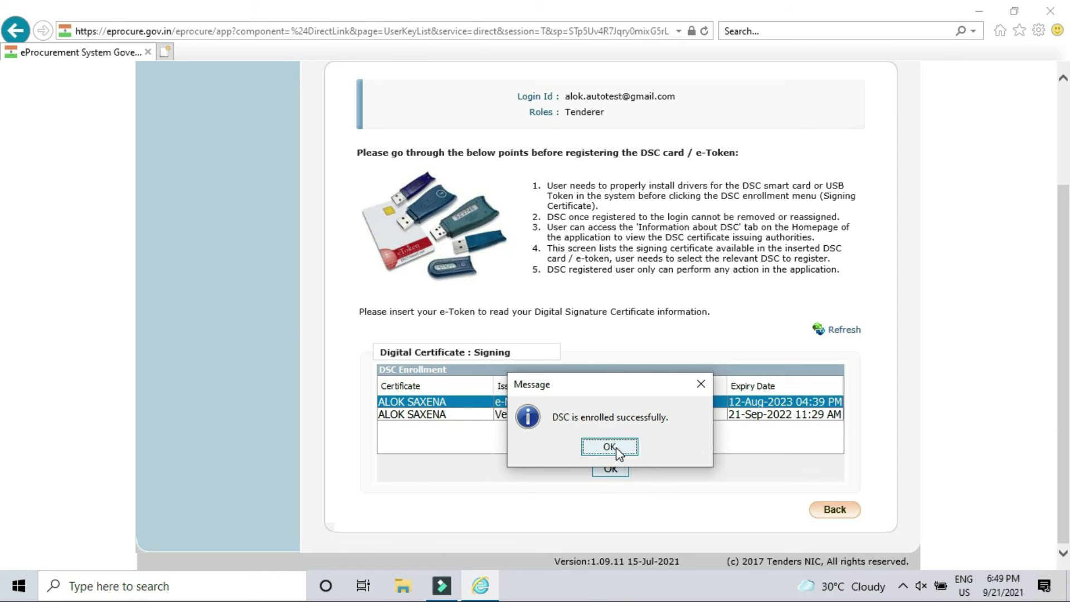
left_click(609, 446)
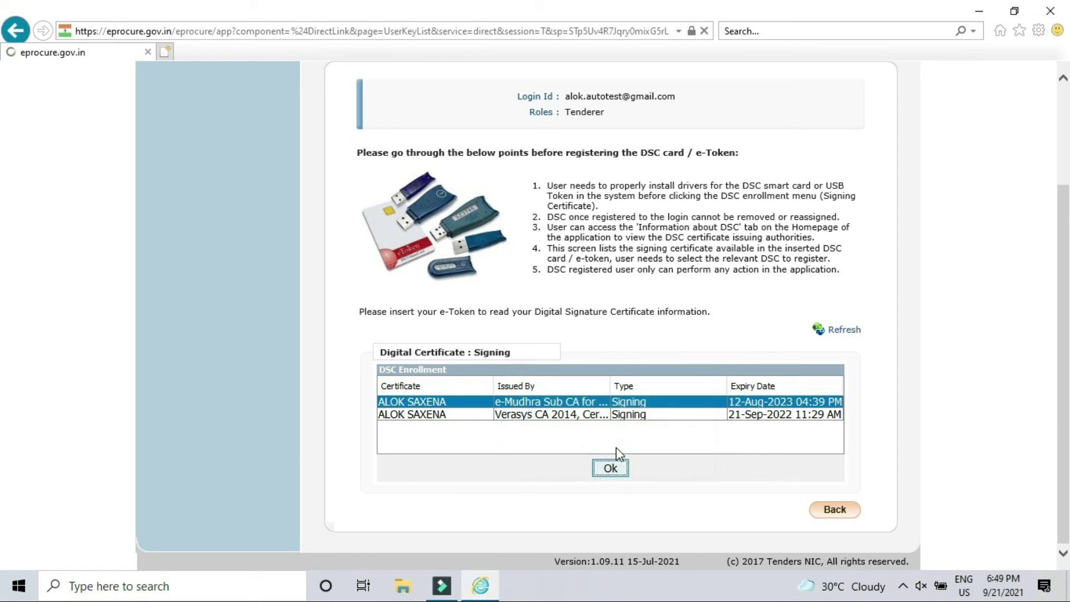